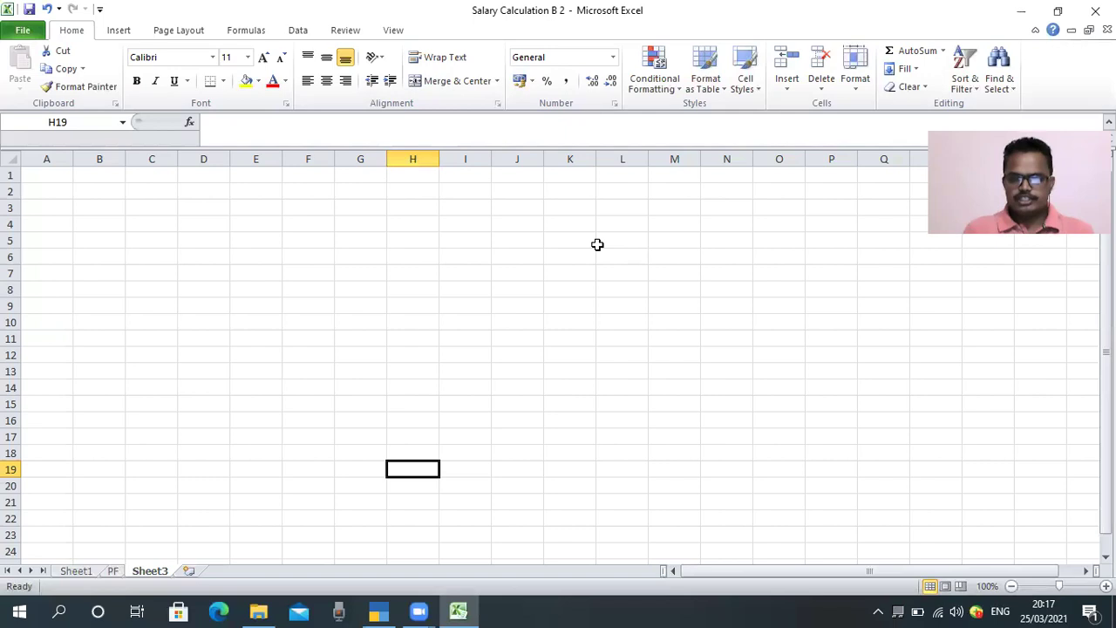
Step: Open Sheet1 and look across the February 2021 salary sheet's columns
click(463, 306)
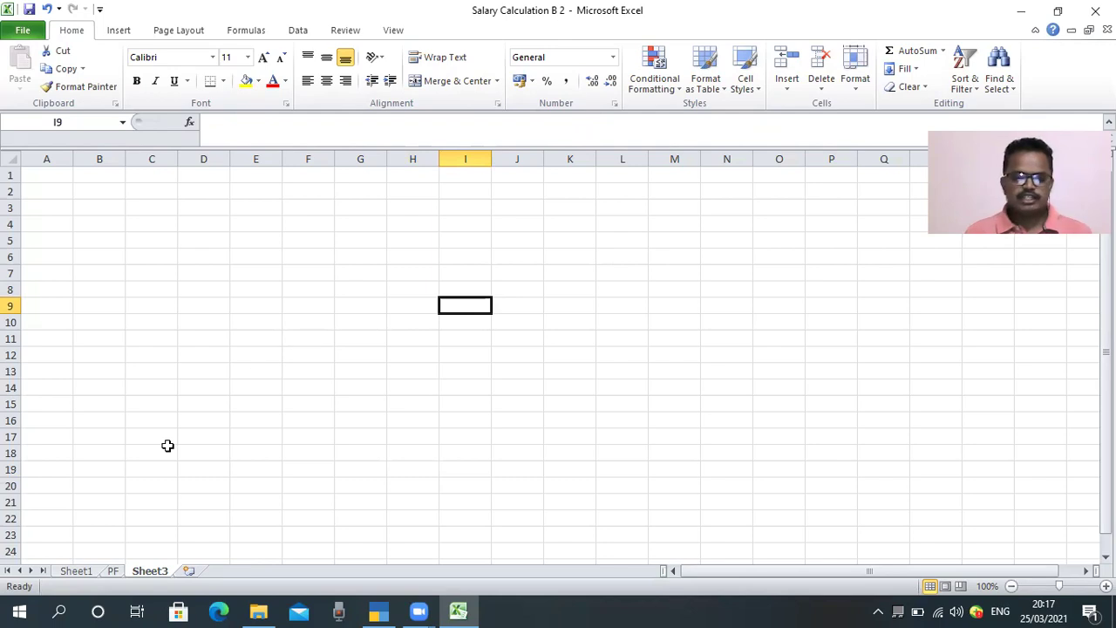
click(77, 571)
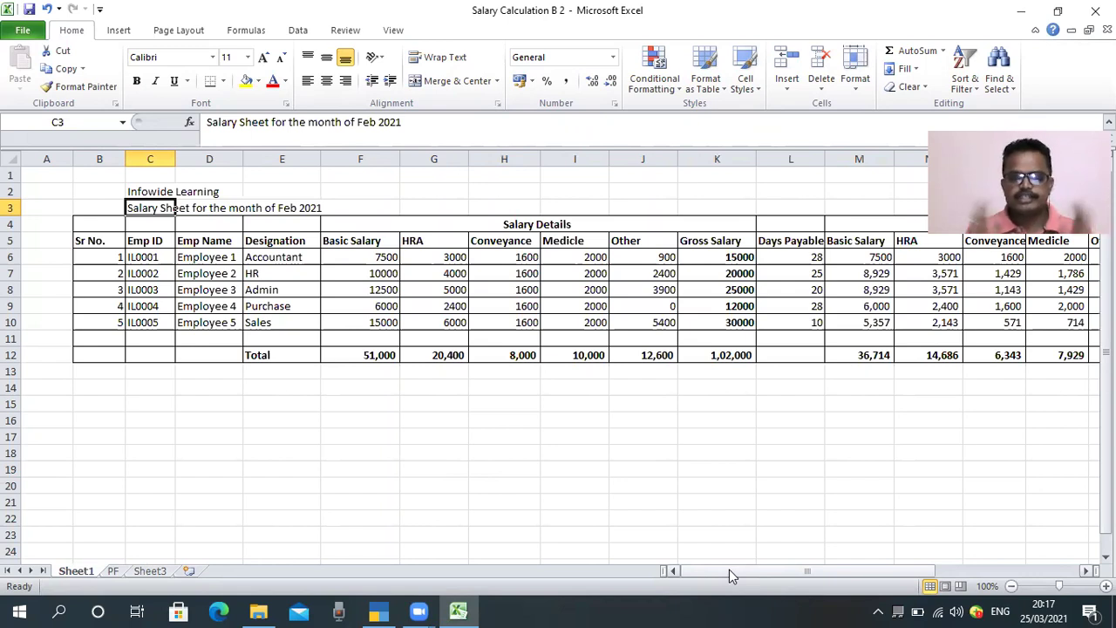
key(Right)
key(Right)
key(Right)
key(Right)
key(Right)
key(Right)
key(Right)
key(Right)
key(Right)
key(Right)
key(Right)
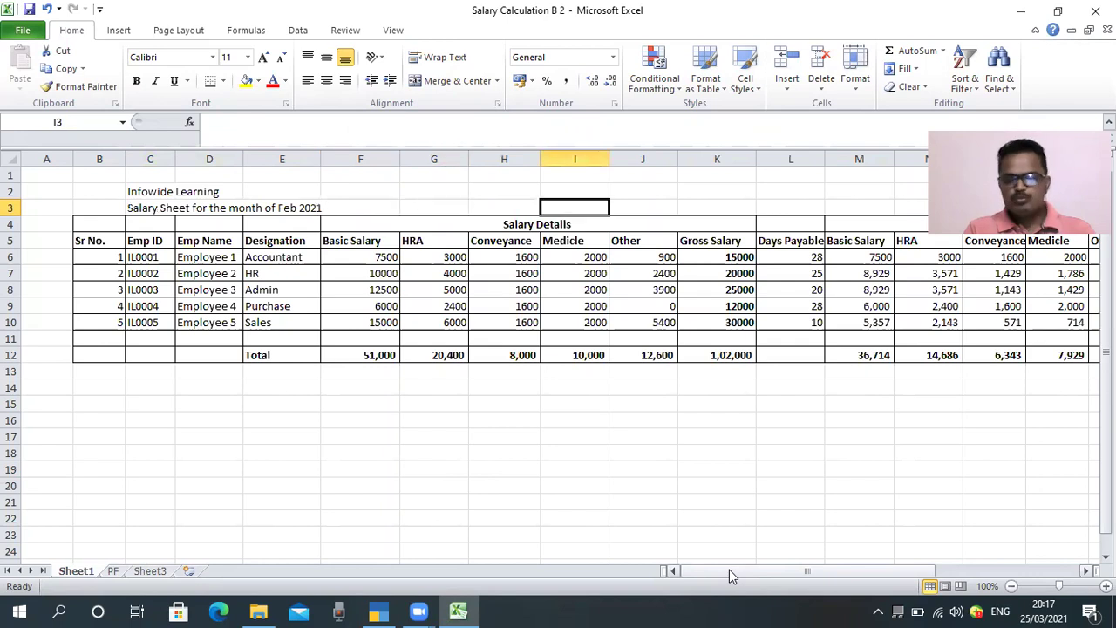
key(Right)
key(Right)
key(Right)
key(Right)
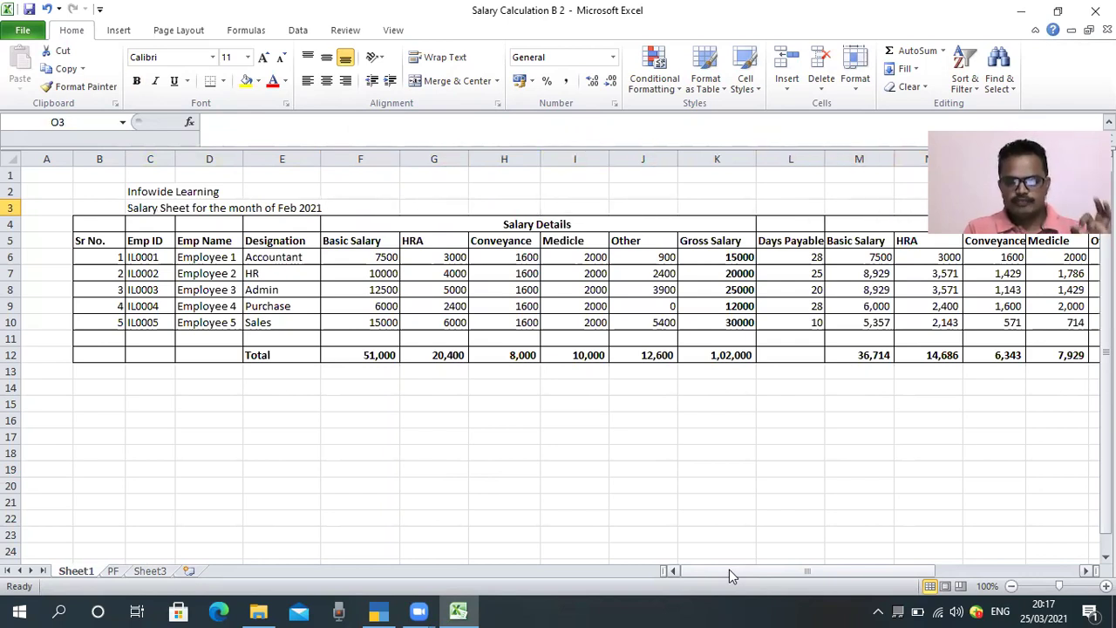
key(Left)
key(Left)
key(Left)
key(Left)
key(Left)
key(Left)
key(Left)
key(Left)
key(Left)
key(Left)
key(Left)
key(Left)
key(Left)
key(Left)
key(Left)
key(Left)
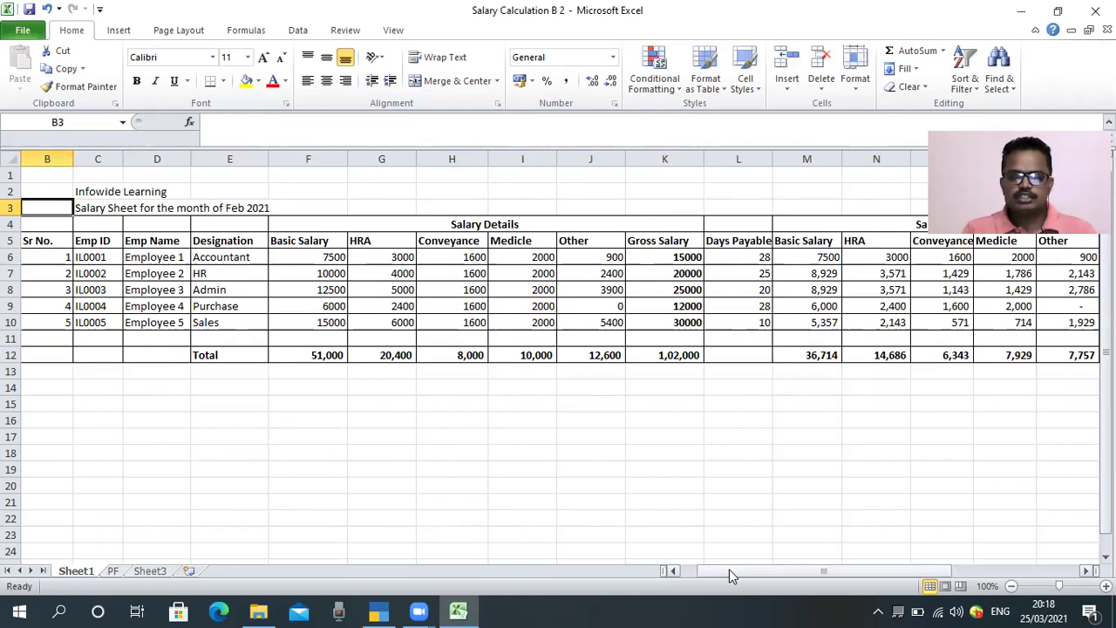
Step: Examine the salary sheet's Salary Details and Salary Earning Details sections on Sheet1
key(Right)
key(Right)
key(Right)
key(Right)
key(Right)
key(Right)
key(Right)
key(Right)
key(Right)
key(Right)
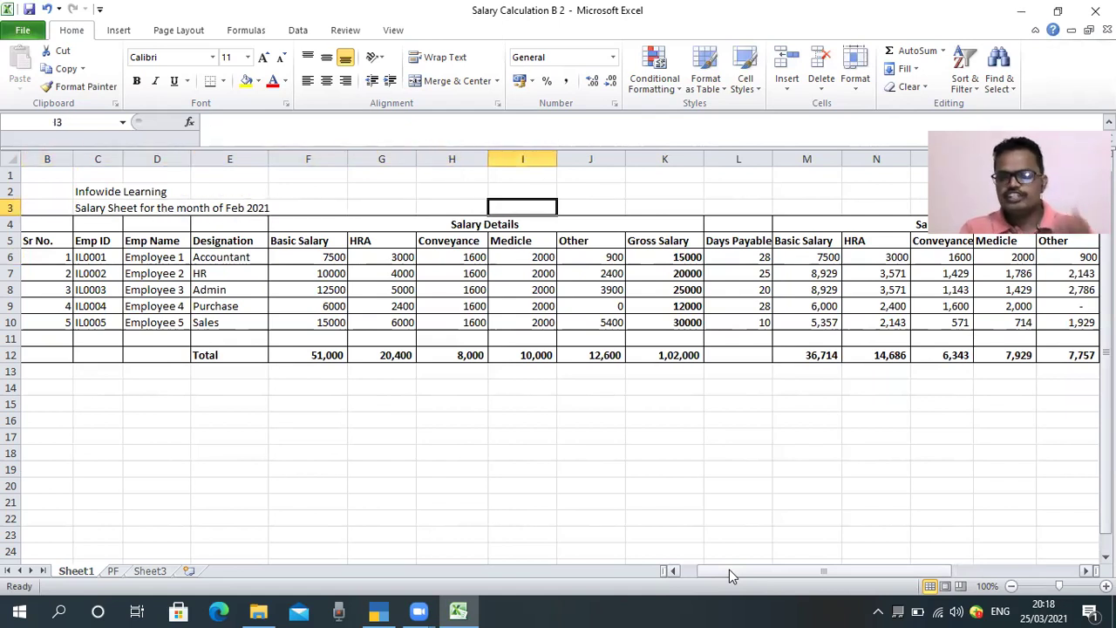
key(Right)
key(Right)
key(Right)
key(Right)
key(Right)
key(Right)
key(Right)
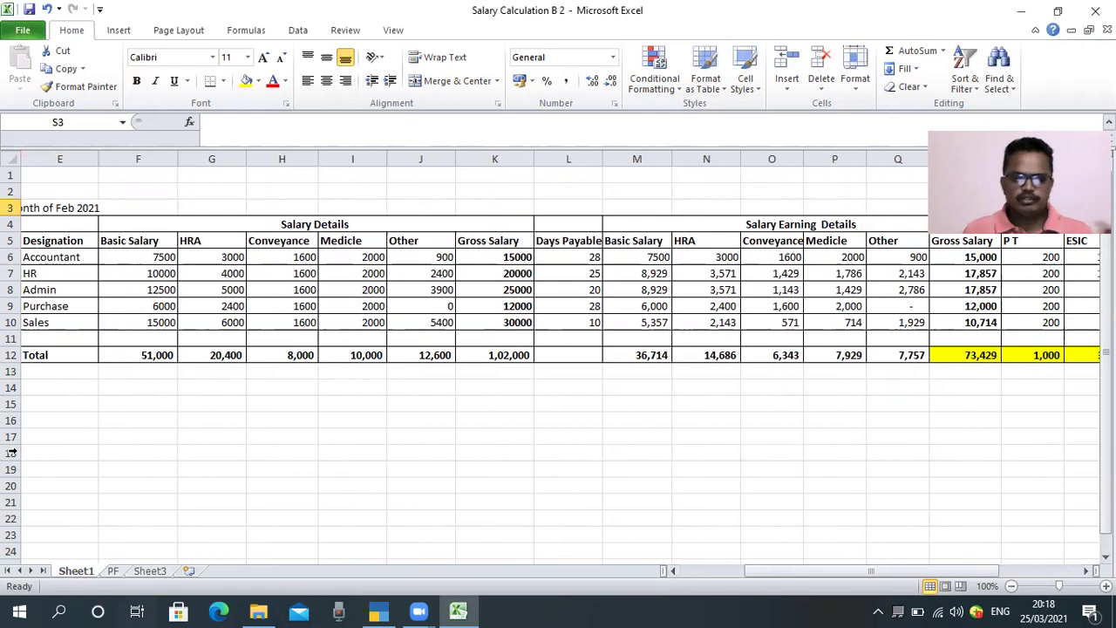
drag(801, 578, 670, 578)
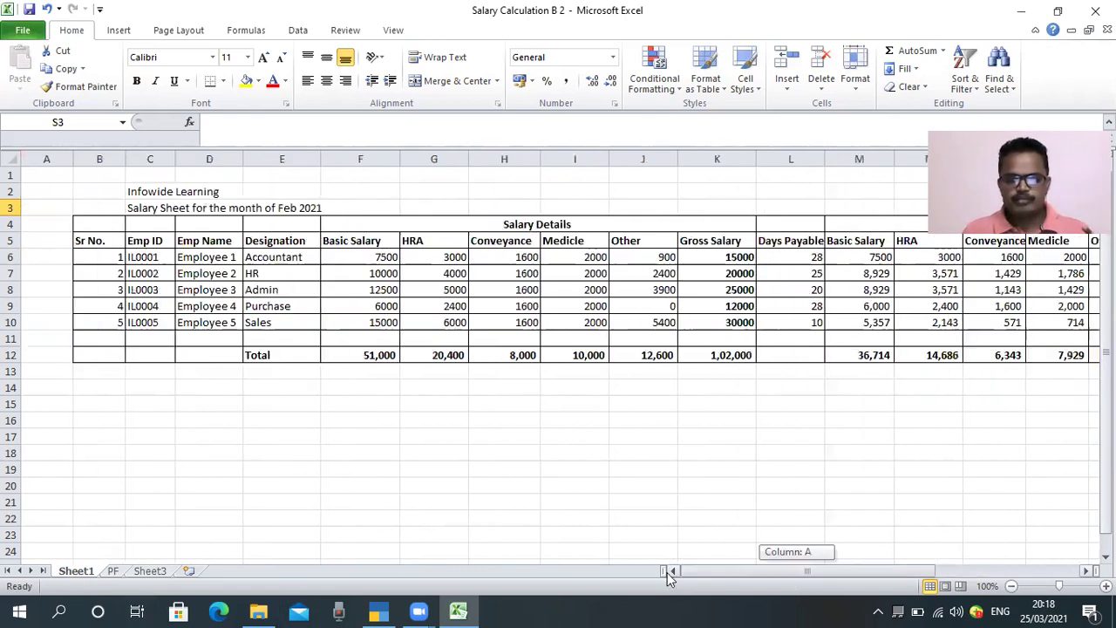
click(354, 497)
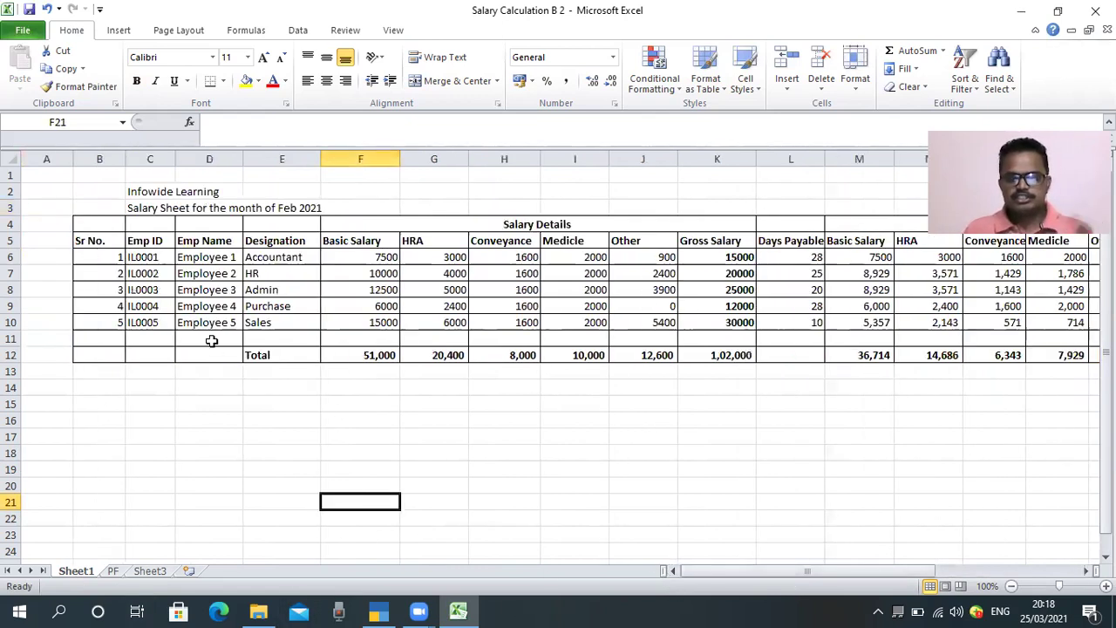
Step: Examine the salary table's header groups from Sr No. through the Deduction and Net Salary columns
click(76, 194)
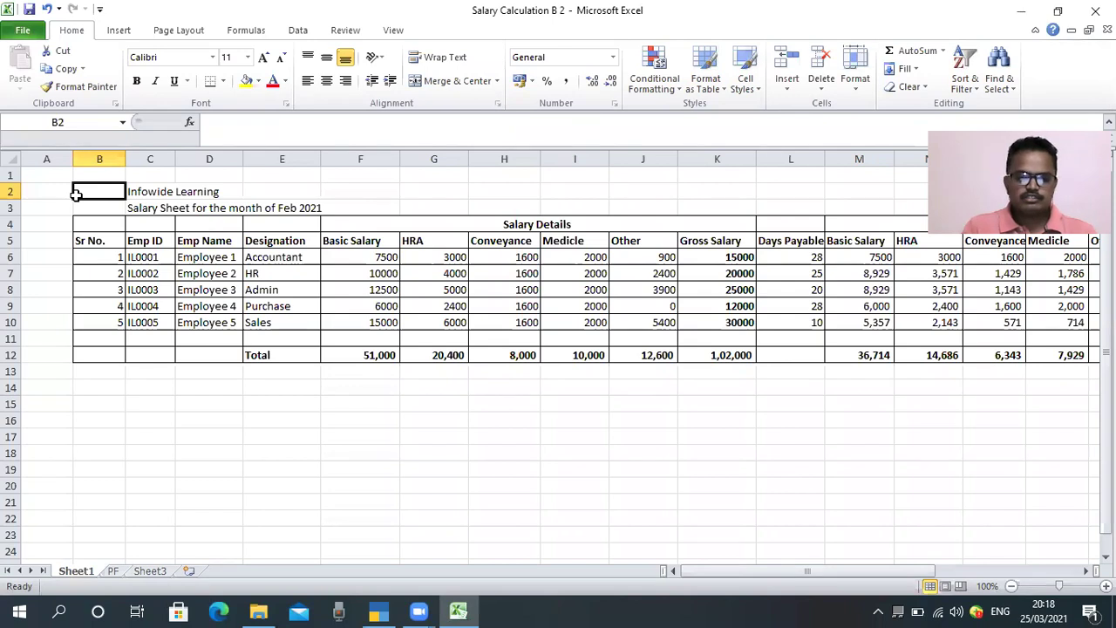
key(Down)
key(Down)
key(Right)
key(Right)
key(Right)
key(Right)
key(Right)
key(Right)
key(Right)
key(Right)
key(Right)
key(Right)
key(Right)
key(Right)
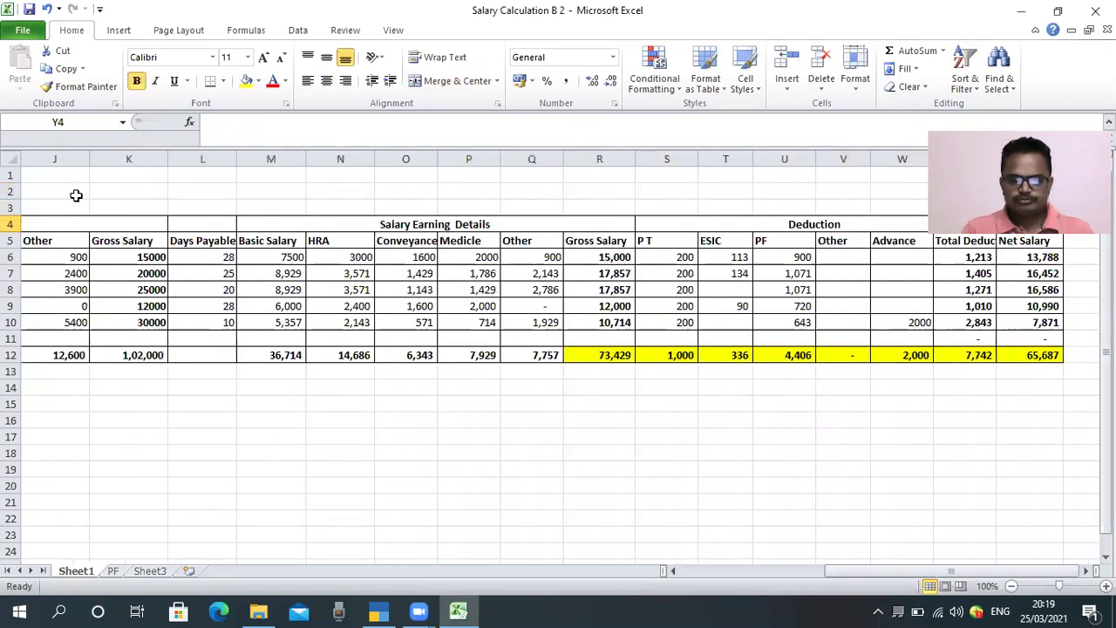
key(Left)
key(Left)
key(Left)
key(Left)
key(Left)
key(Left)
key(Left)
key(Left)
key(Left)
key(Left)
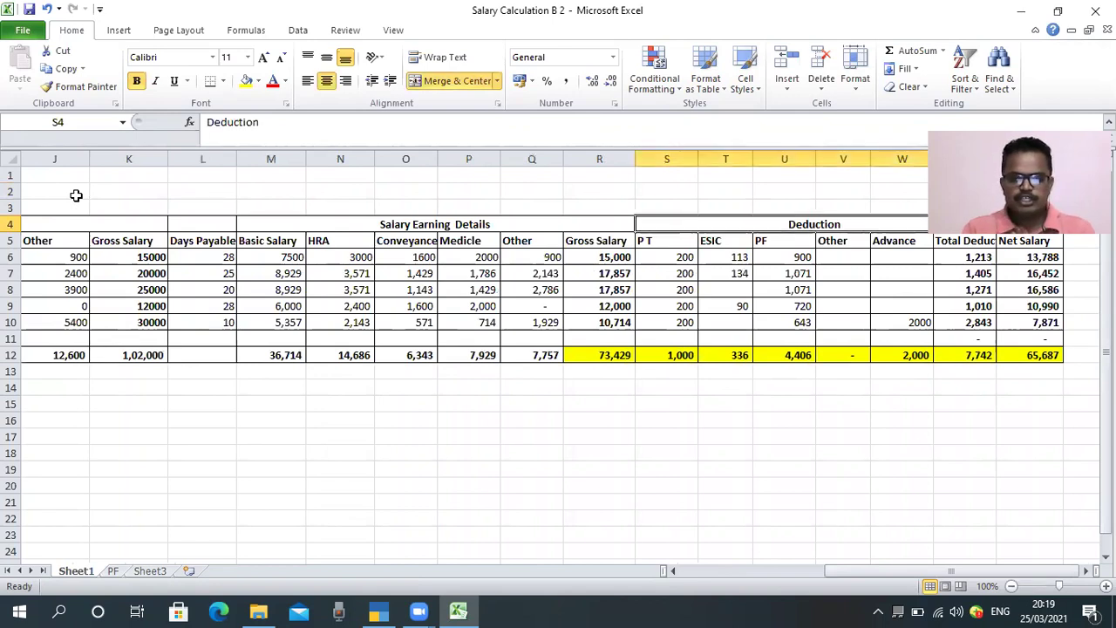
Step: Copy the Sr No., Emp ID and Emp Name block B4:D11 from Sheet1 into Sheet3 starting at C4
key(Right)
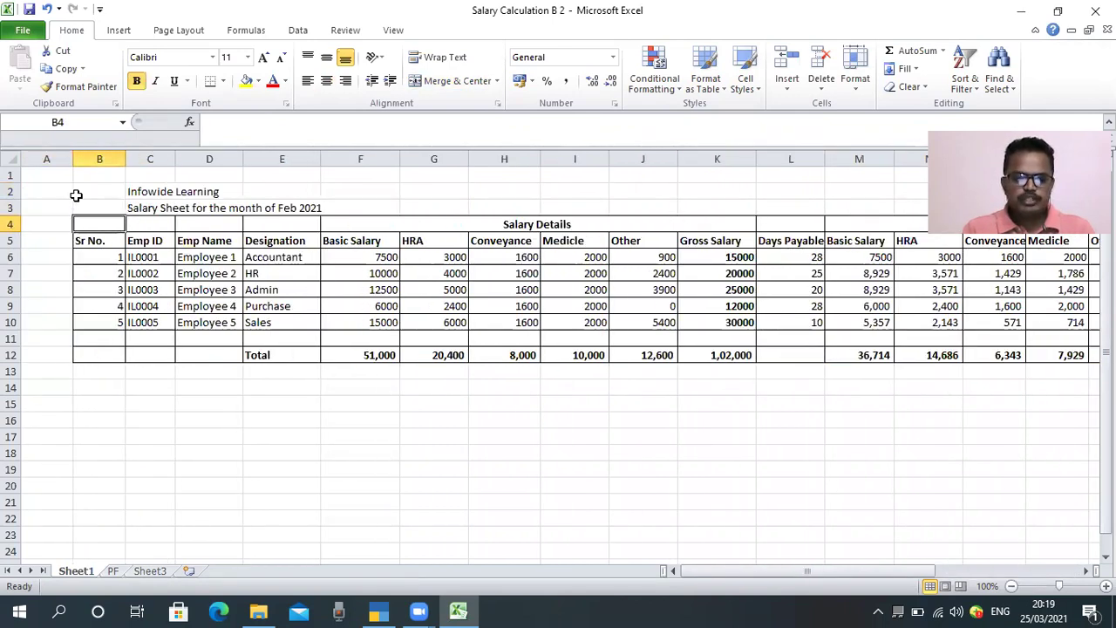
key(shift+Right)
key(shift+Right)
key(shift+Down)
key(shift+Down)
key(shift+Down)
key(shift+Down)
key(shift+Down)
key(shift+Down)
key(shift+Down)
key(ctrl+c)
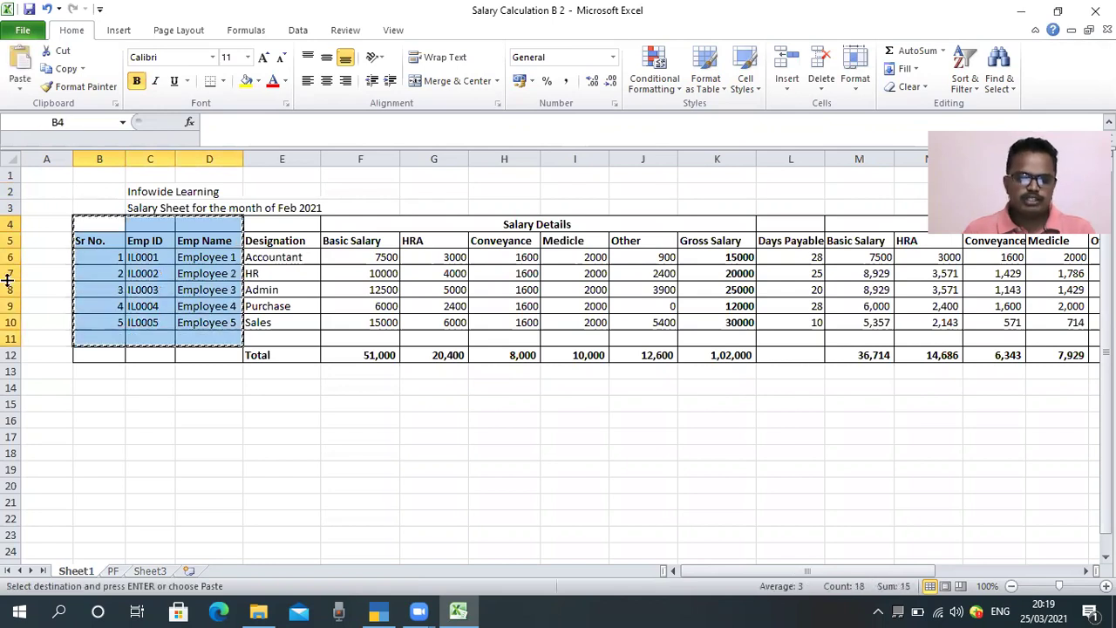
click(152, 570)
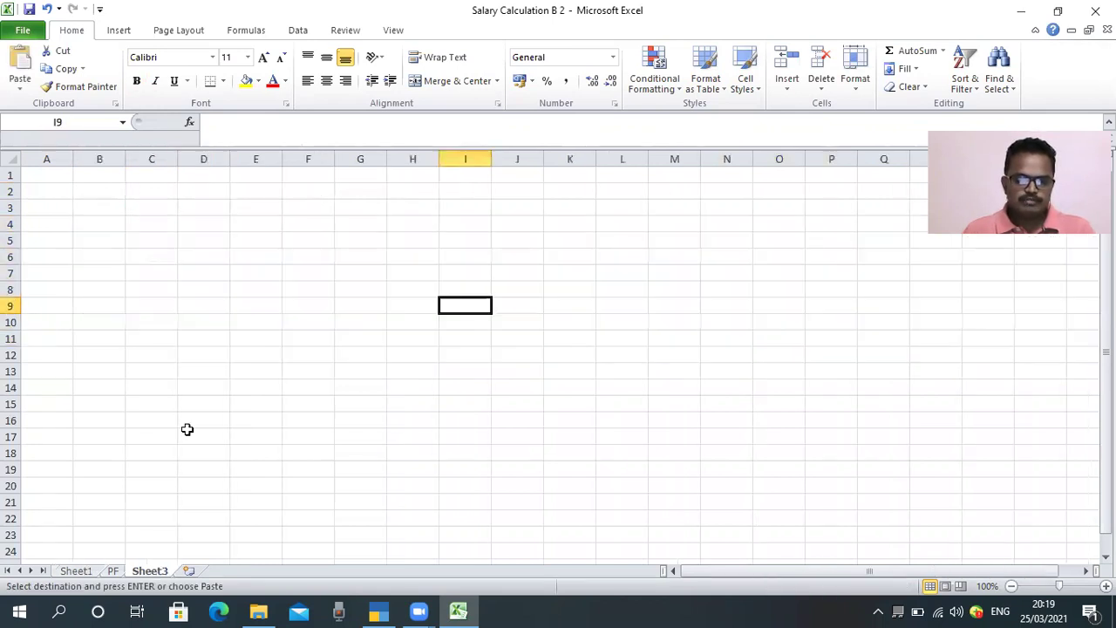
click(160, 223)
key(ctrl+v)
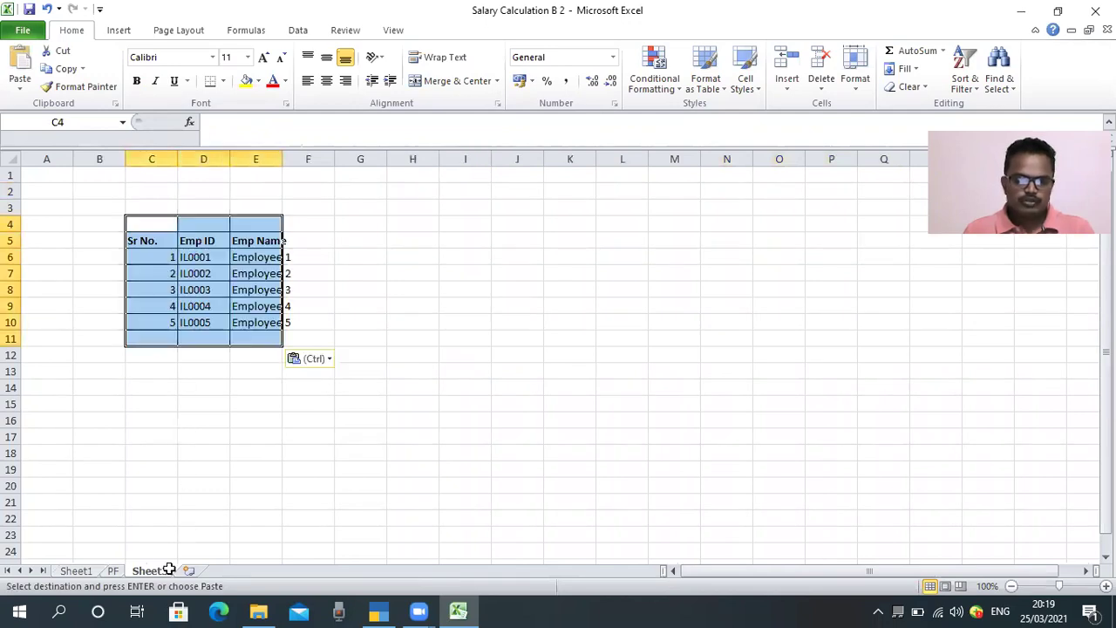
Step: Rename Sheet3 as ESIC
click(165, 484)
double_click(145, 572)
text(ESIC)
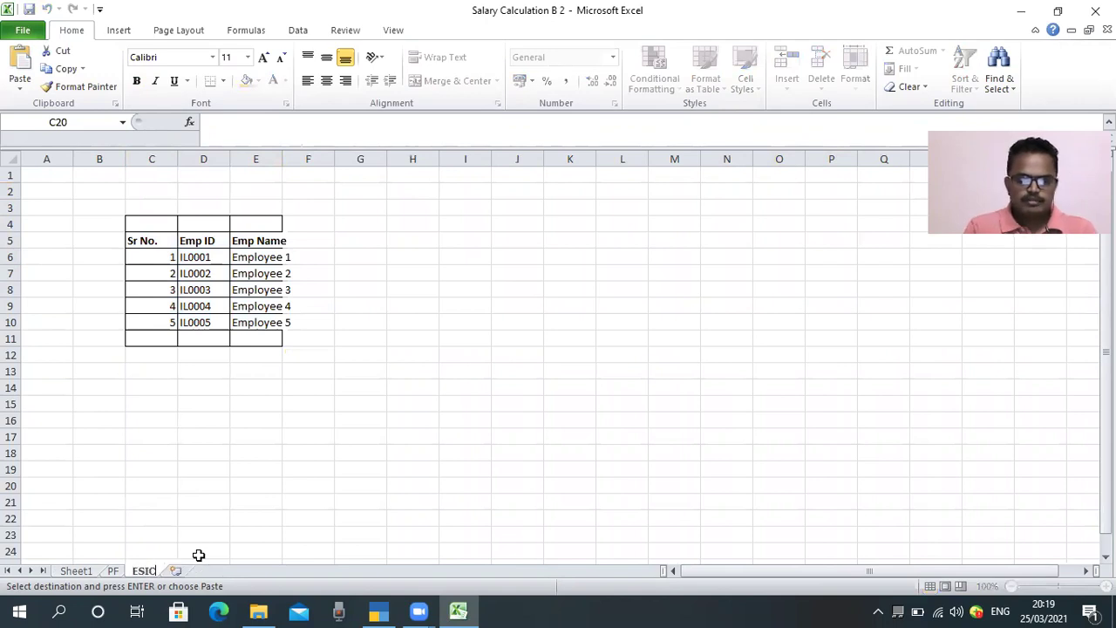
key(Return)
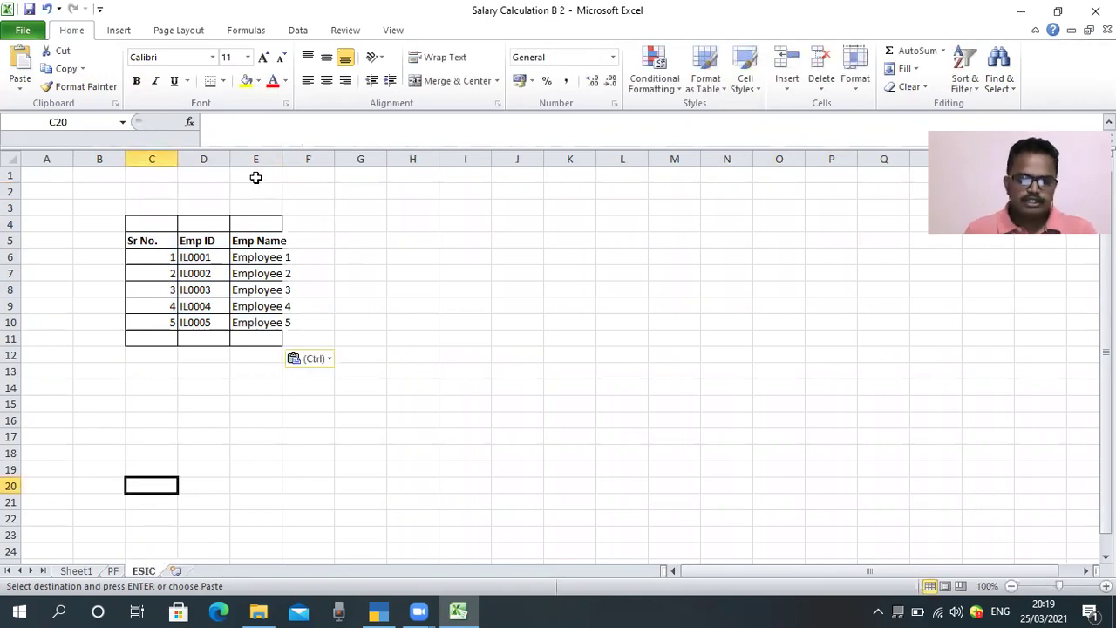
Step: Fit the Emp ID column to its contents and widen the Emp Name column to hold the full employee names
double_click(229, 159)
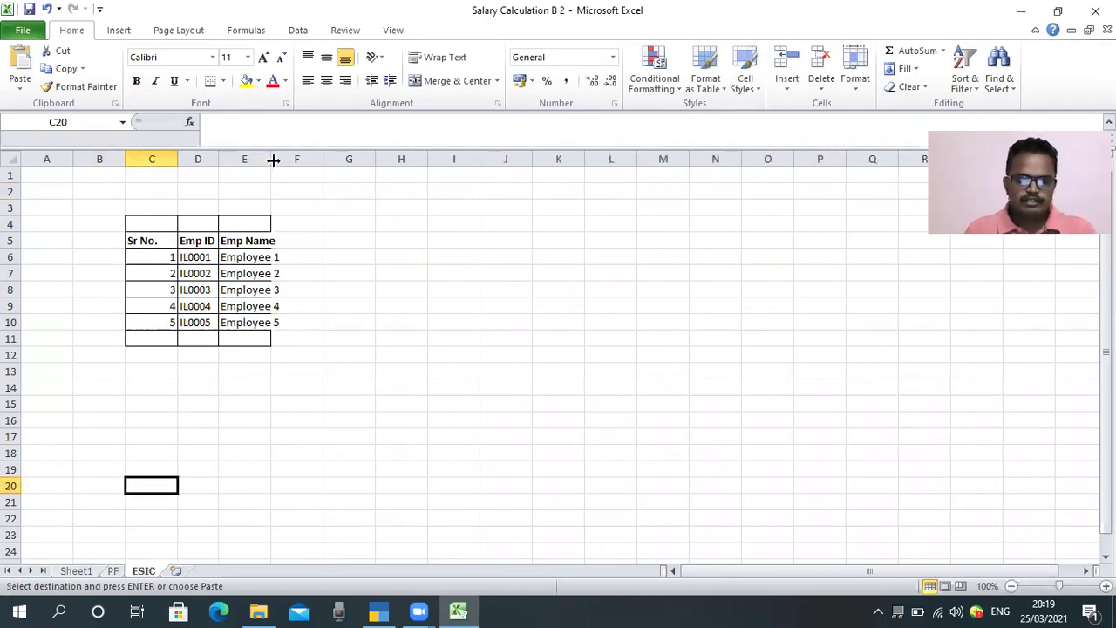
drag(362, 173, 363, 171)
drag(281, 257, 284, 322)
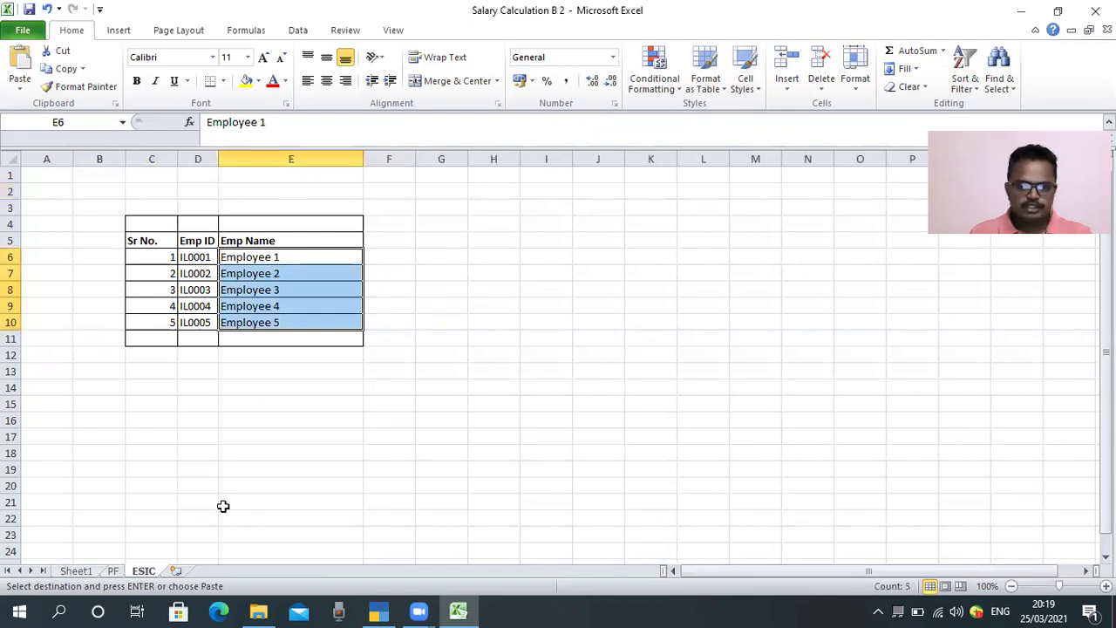
Step: Review the ESIC deduction and earned Gross Salary columns on Sheet1
click(76, 571)
drag(731, 572, 797, 567)
click(611, 449)
key(Right)
key(Right)
key(Right)
key(Right)
key(Right)
key(Right)
key(Right)
key(Right)
key(Up)
key(Up)
key(Up)
key(Up)
key(Up)
key(Left)
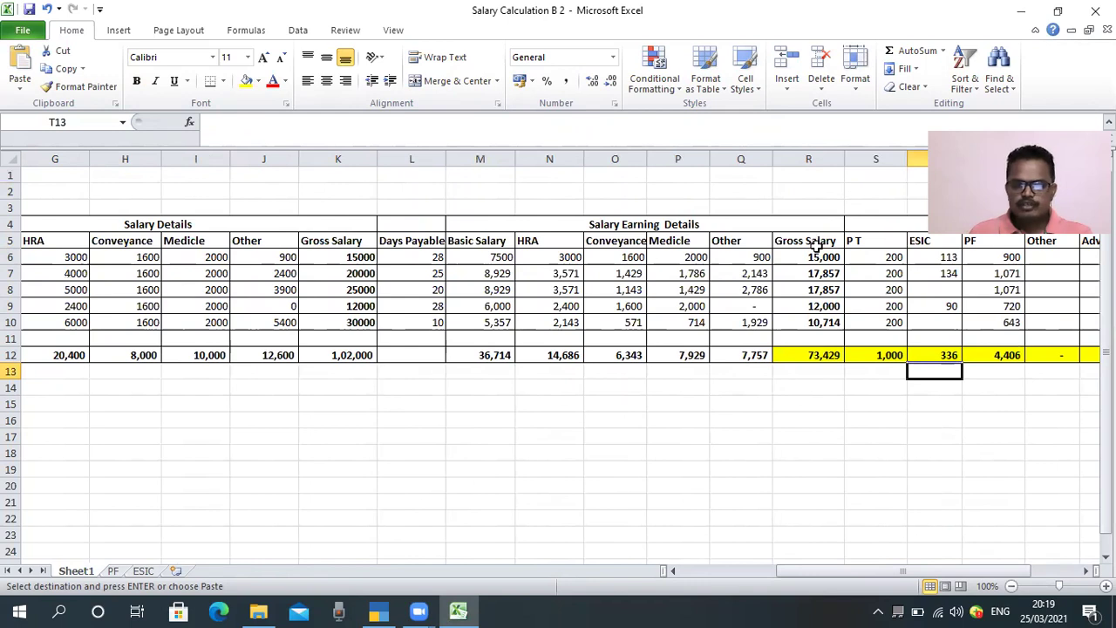
drag(815, 241, 777, 356)
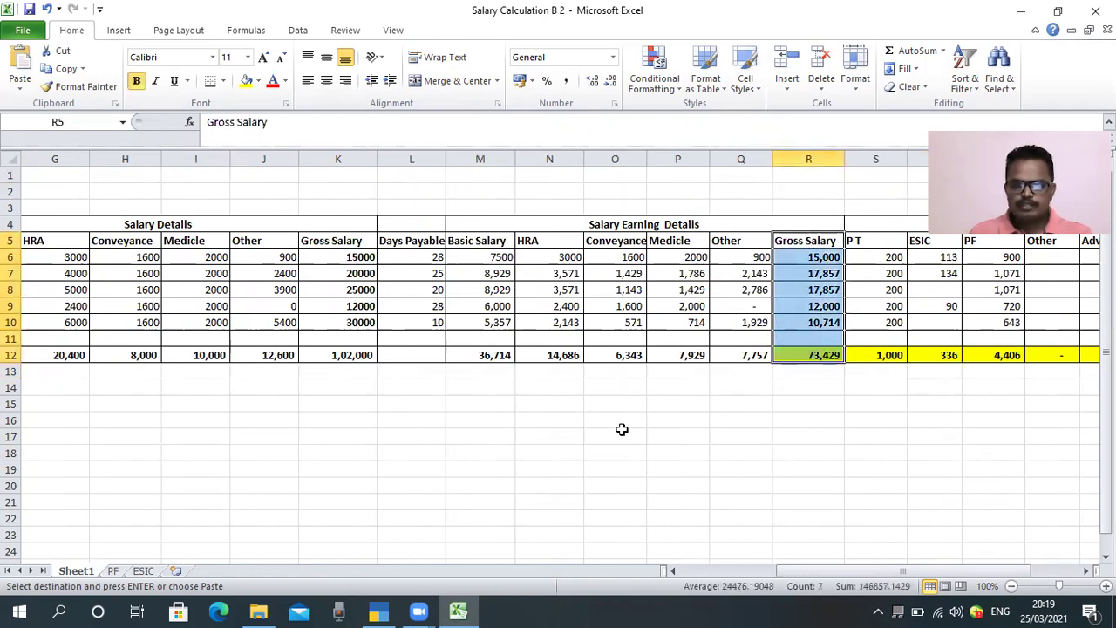
Step: Add the heading "Gross Salary" in F5 of the ESIC sheet, beside Emp Name
click(143, 571)
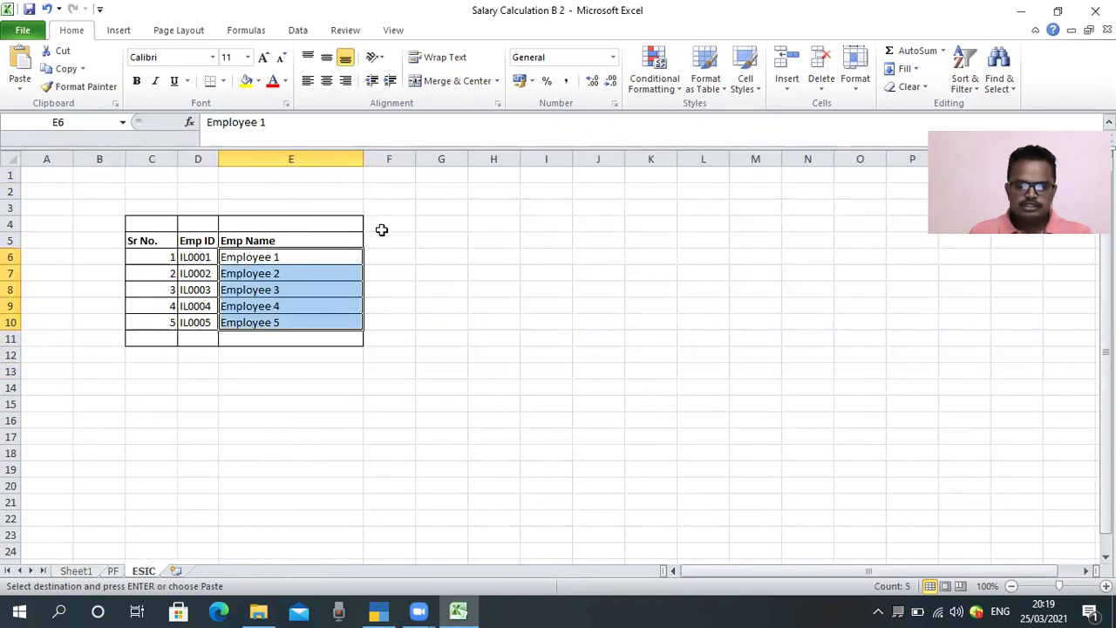
click(388, 240)
text(GH)
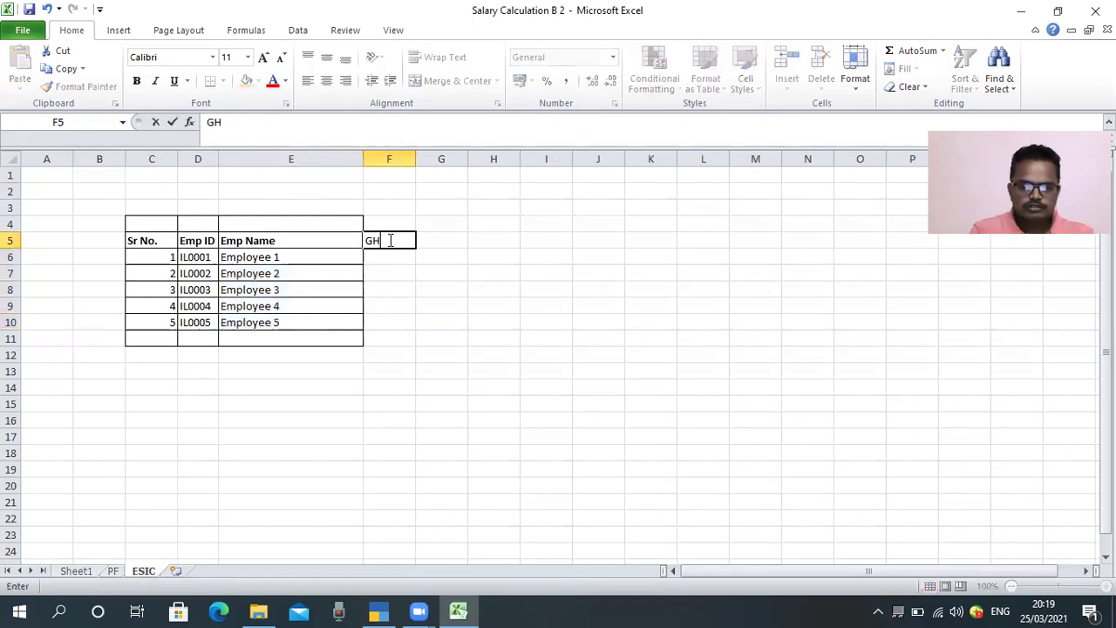
key(BackSpace)
text(ros)
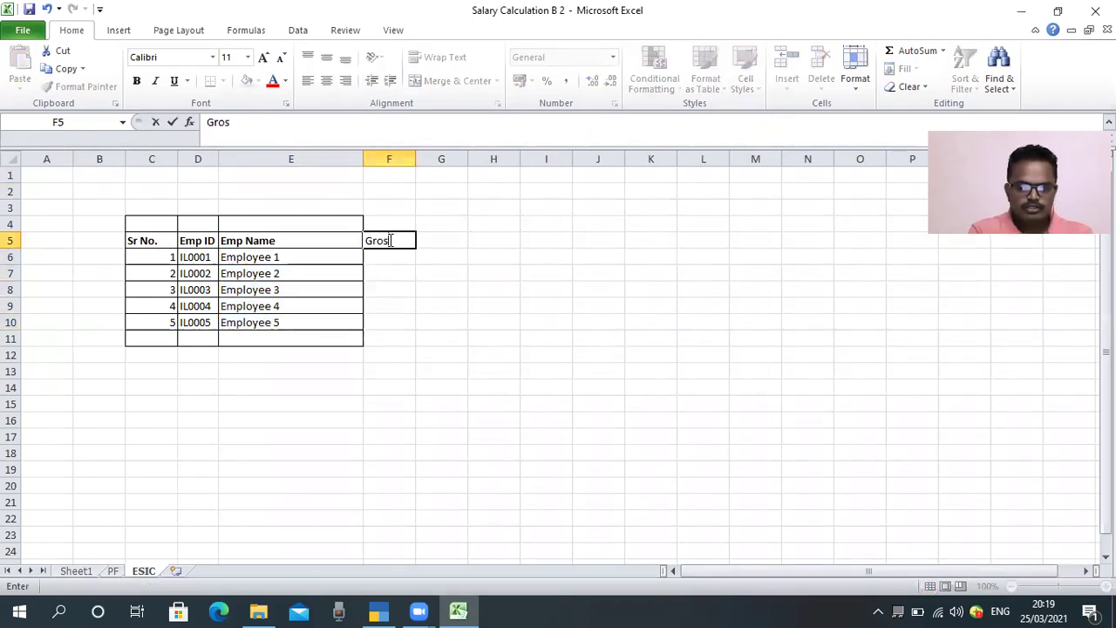
text(s Salary)
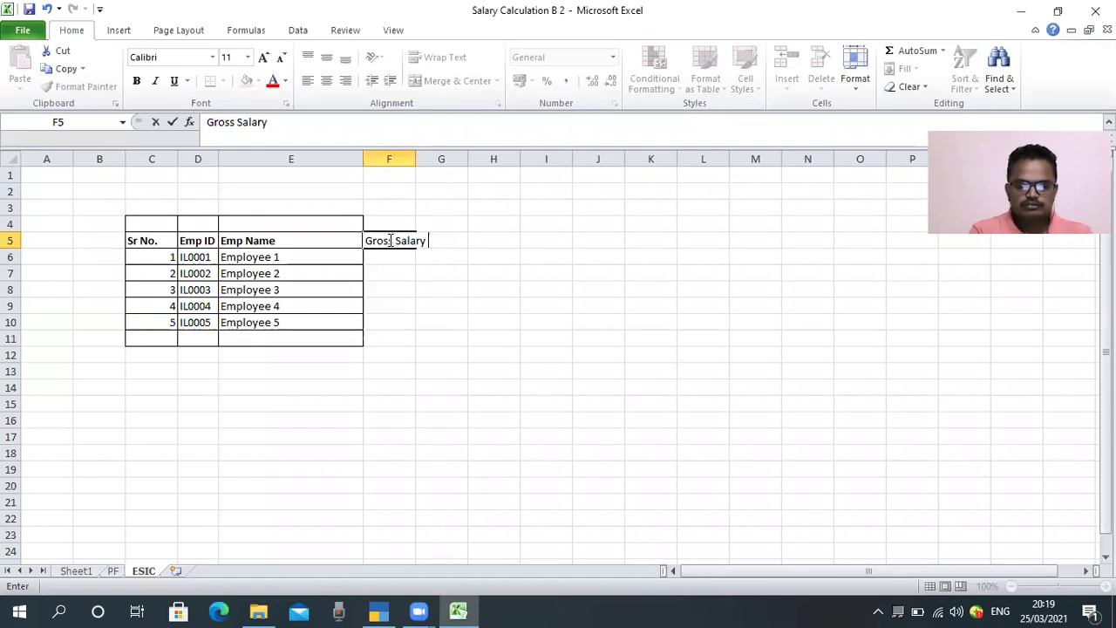
key(Return)
Step: Link F6 on the ESIC sheet to Employee 1's earned gross salary with =Sheet1!R6
text(=)
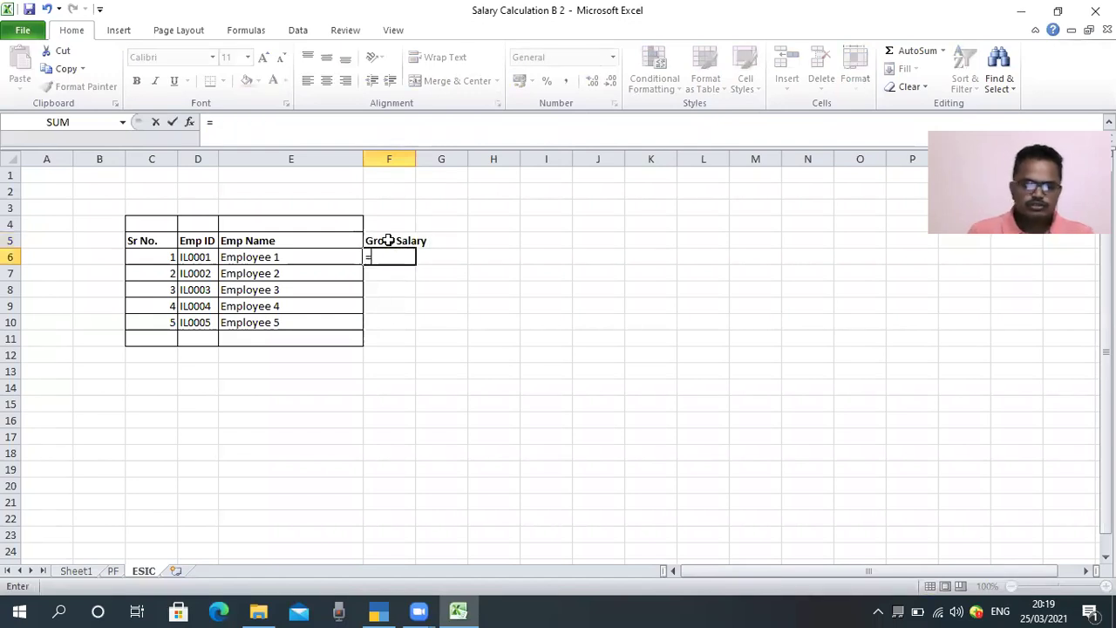
click(75, 571)
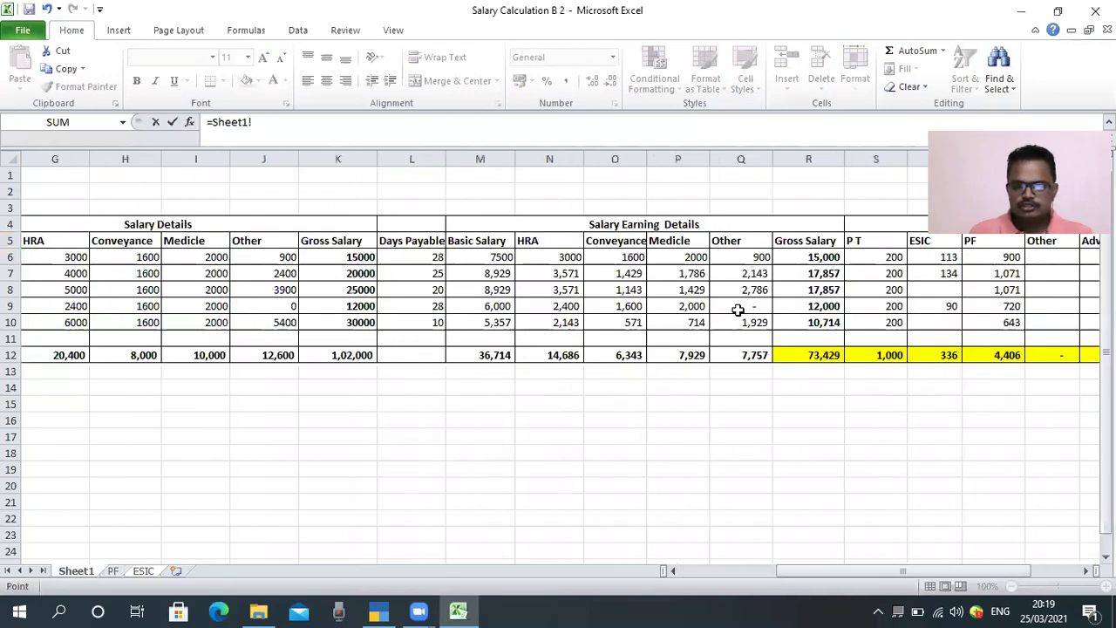
click(811, 256)
key(Return)
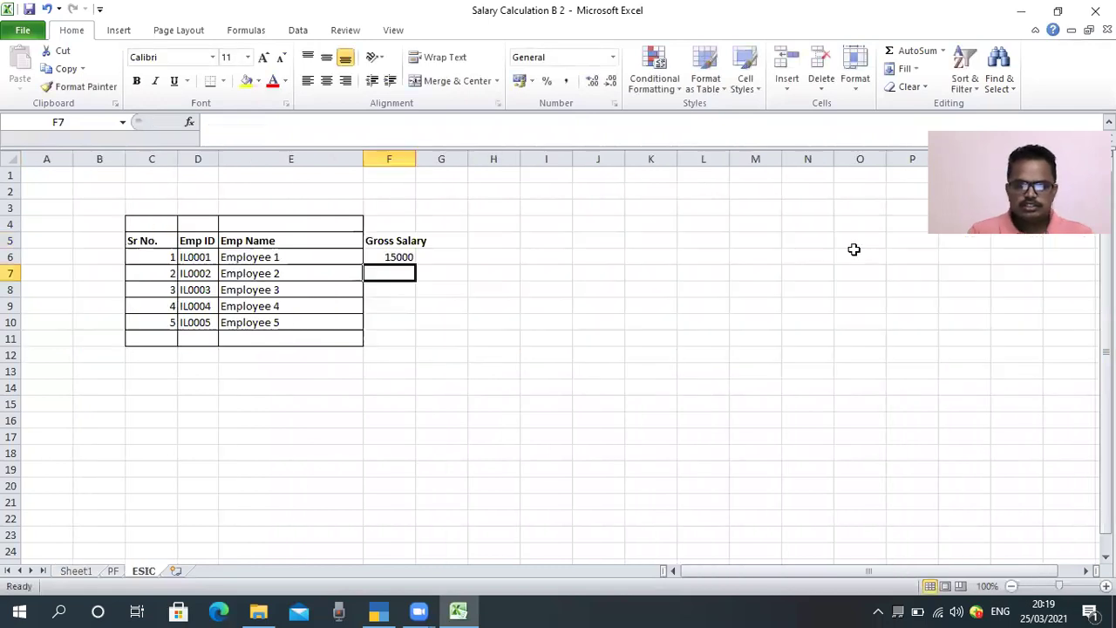
Step: Copy the gross salary link from F6 down to F10 for the remaining employees
key(ctrl+c)
key(shift+Down)
key(shift+Down)
key(shift+Down)
key(shift+Down)
key(ctrl+v)
key(Down)
key(Down)
key(Down)
key(Down)
key(Down)
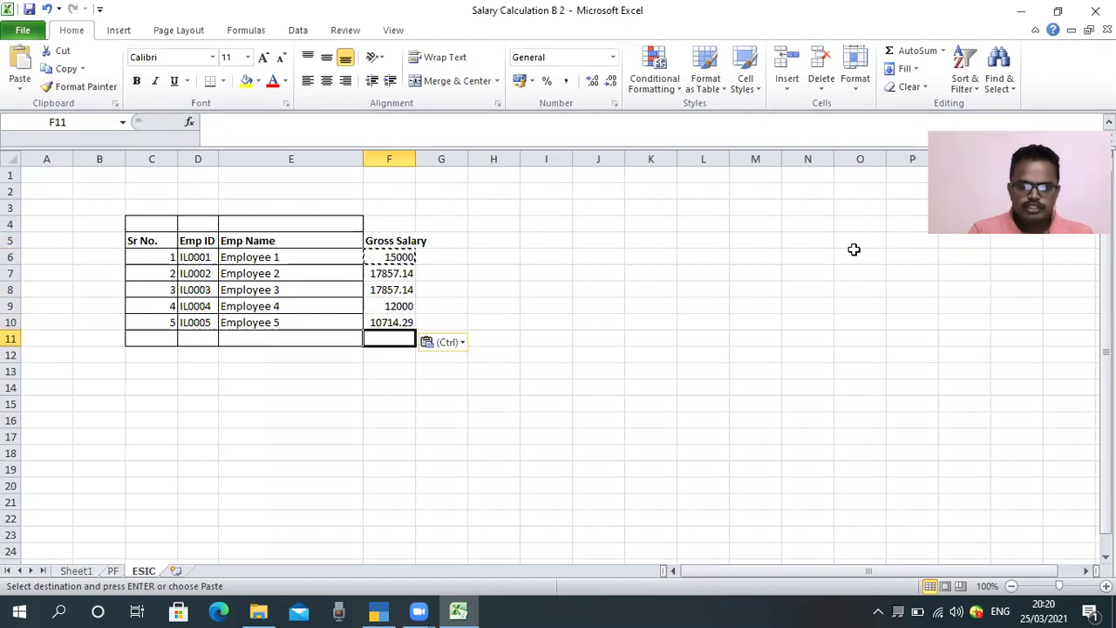
Step: Total the Gross Salary column in F11 with =SUM(F6:F10)
text(=sum)
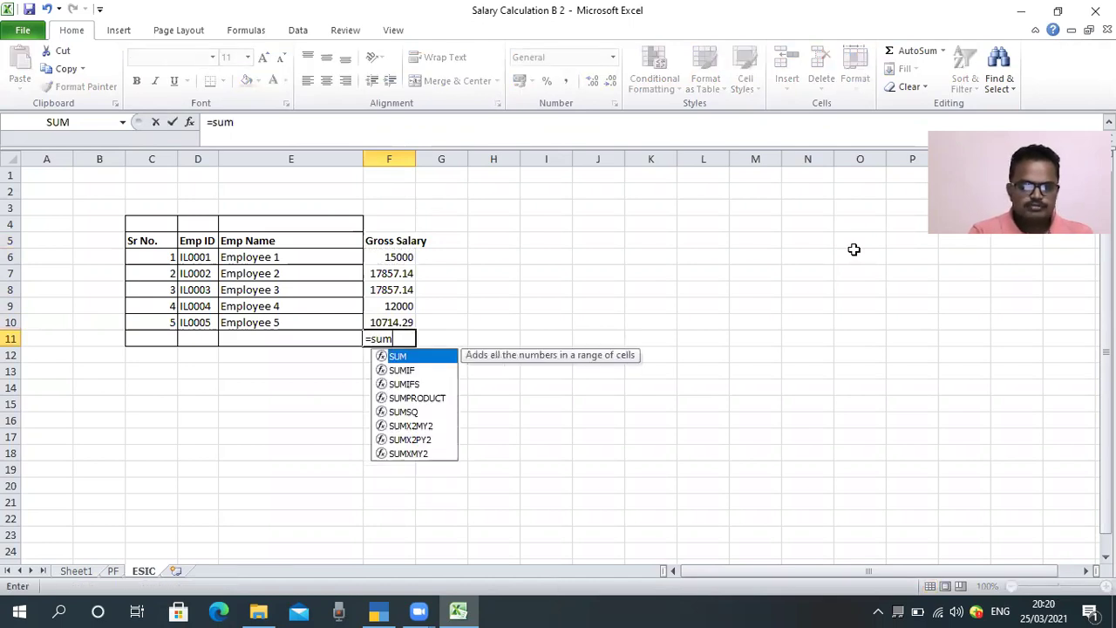
text(()
key(Up)
key(shift+Up)
key(shift+Up)
key(shift+Up)
key(shift+Up)
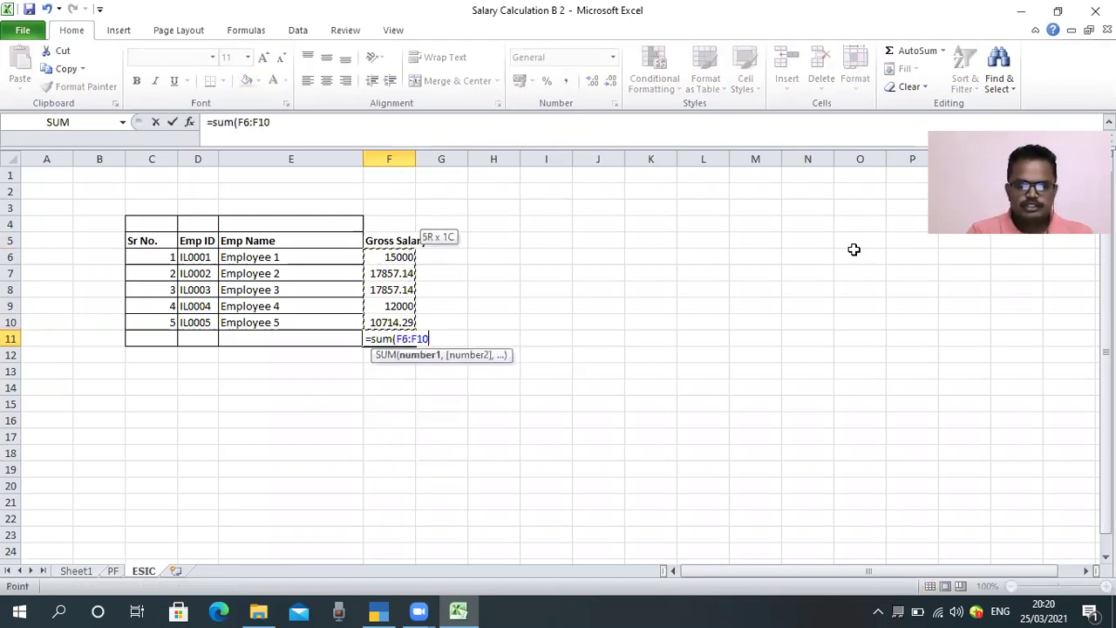
text())
key(Return)
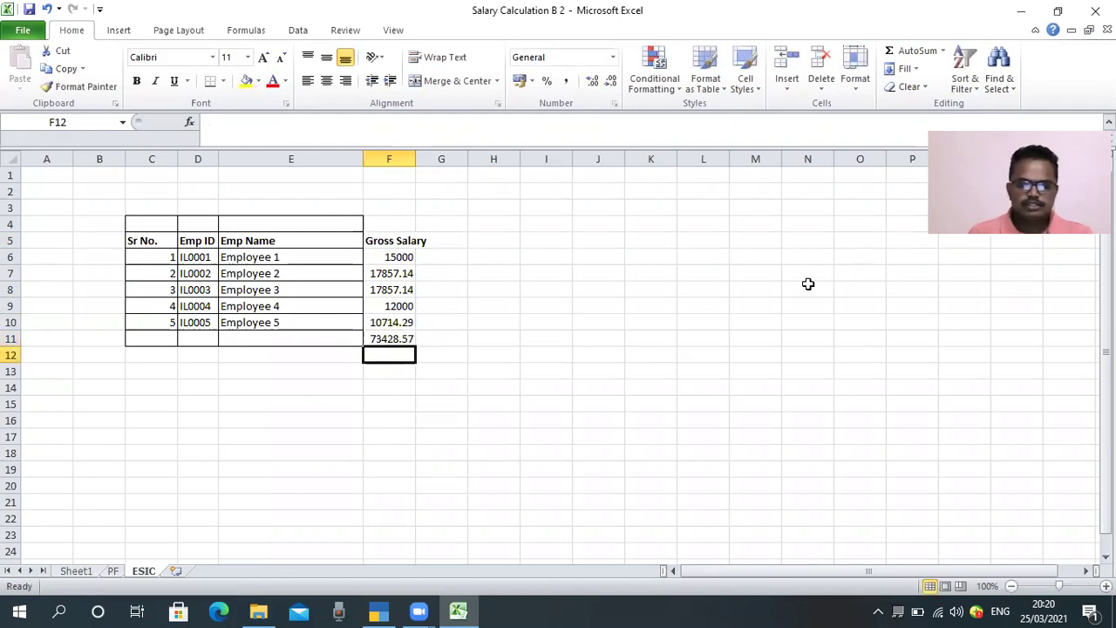
Step: Format the gross salaries in F6:F11 with thousands separators and no decimals, and widen column F to fit its heading
drag(389, 256, 391, 336)
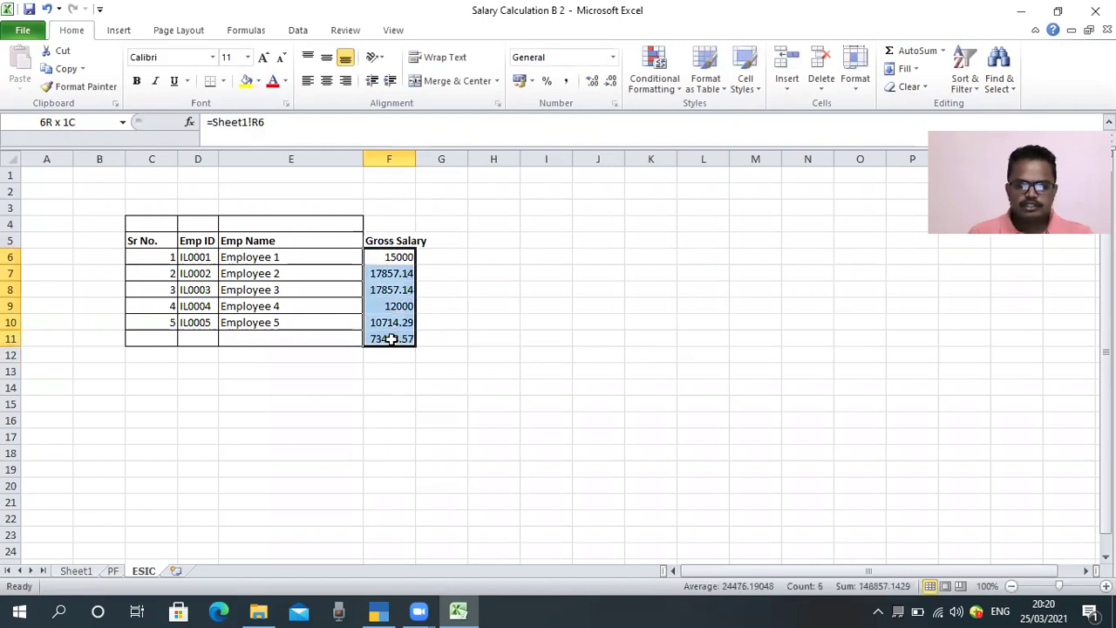
click(564, 81)
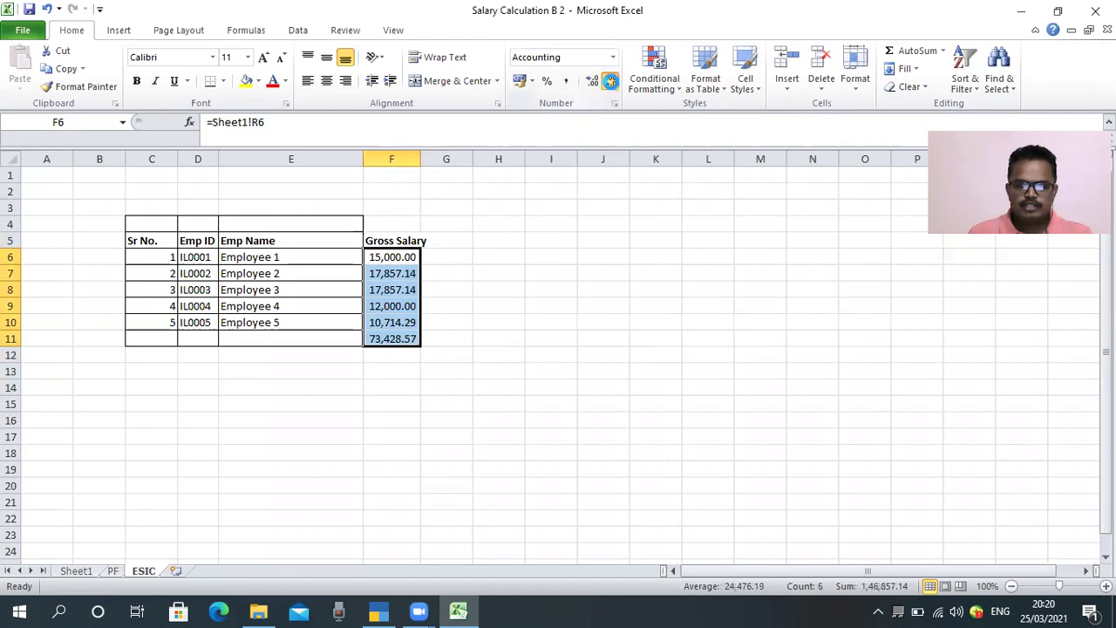
click(611, 82)
click(612, 81)
click(504, 205)
drag(420, 159, 433, 159)
Step: Label the totals row of the ESIC sheet "Total" in E11
click(327, 342)
text(T)
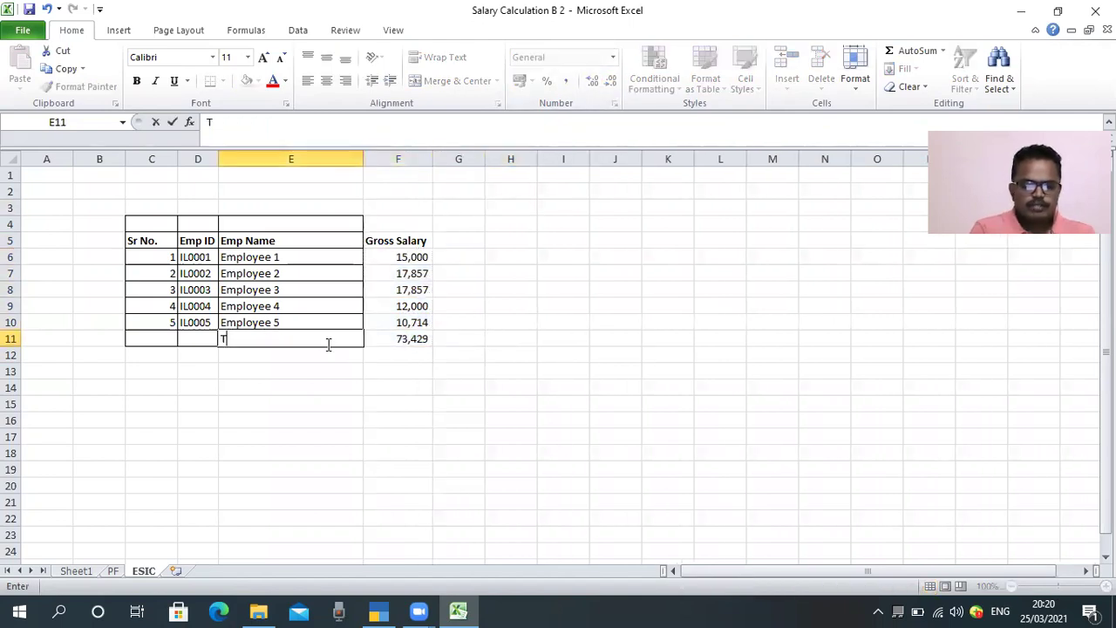
text(otal)
key(Tab)
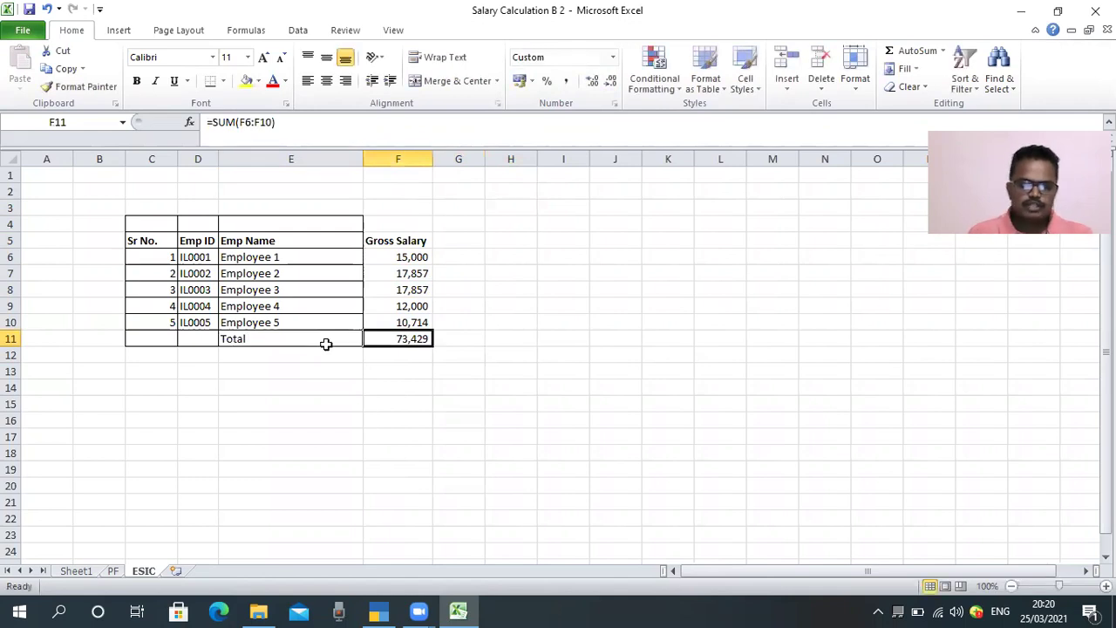
Step: Examine the Deduction columns on Sheet1, including the ESIC formula for Employee 1 in T6
click(76, 571)
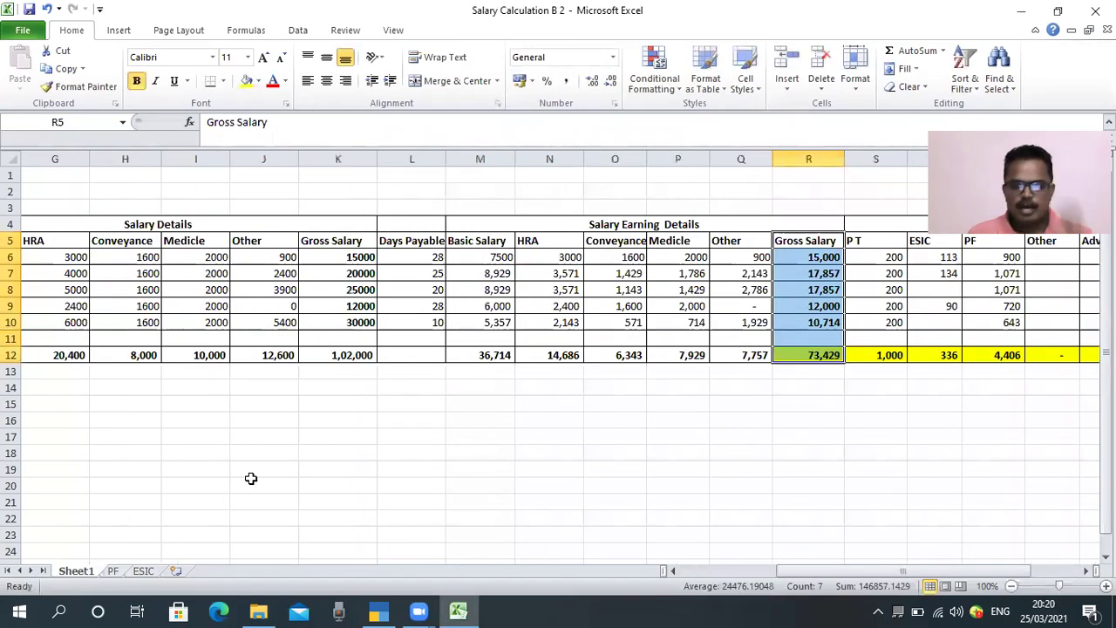
click(776, 307)
key(Right)
key(Right)
key(Right)
key(Right)
key(Right)
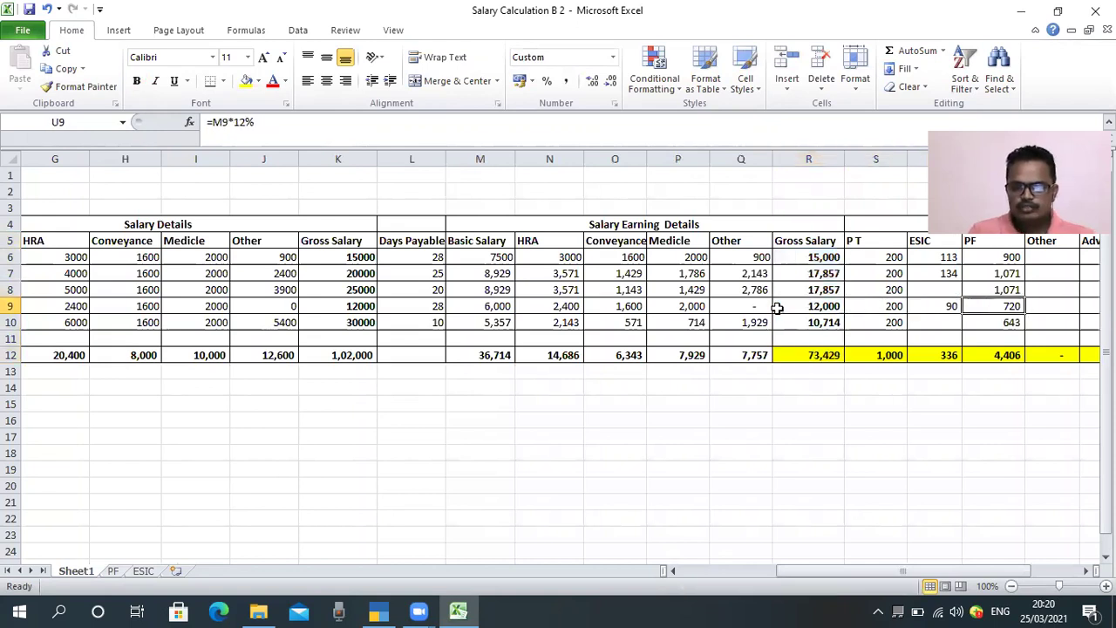
key(Right)
key(Left)
key(Left)
key(Left)
key(Left)
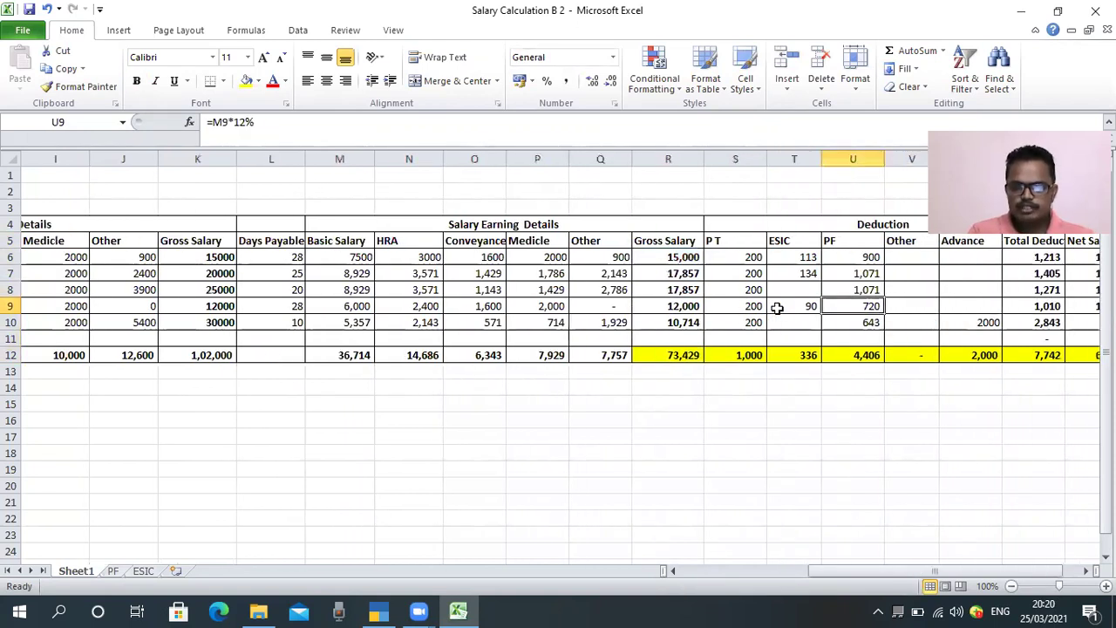
key(Up)
key(Up)
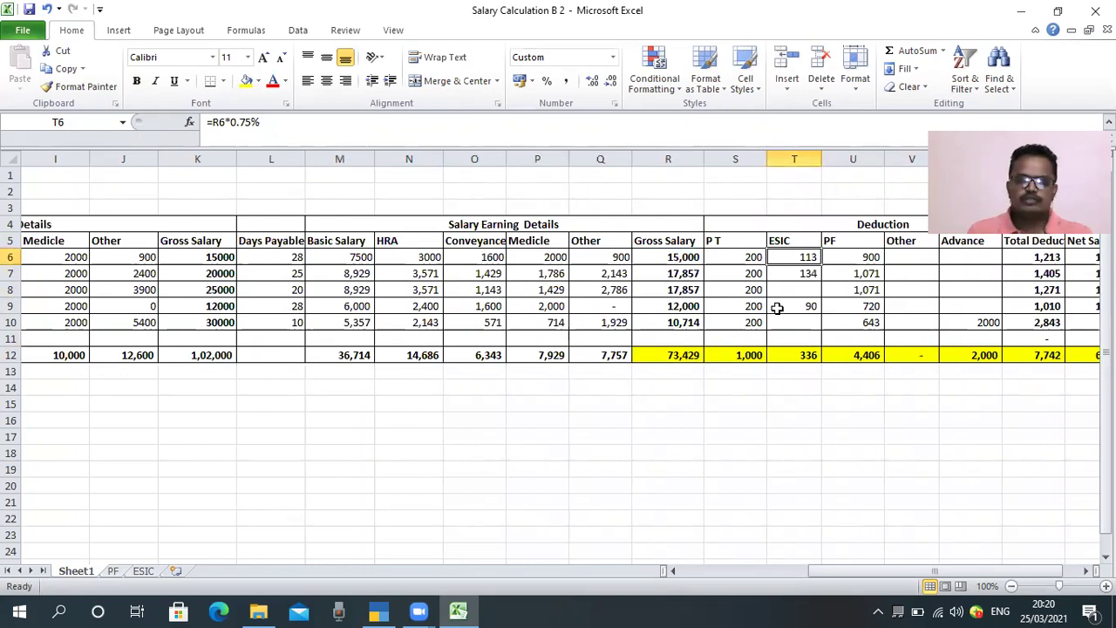
Step: Add the heading "ESIC" in G5 of the ESIC sheet, beside Gross Salary
click(143, 570)
click(445, 241)
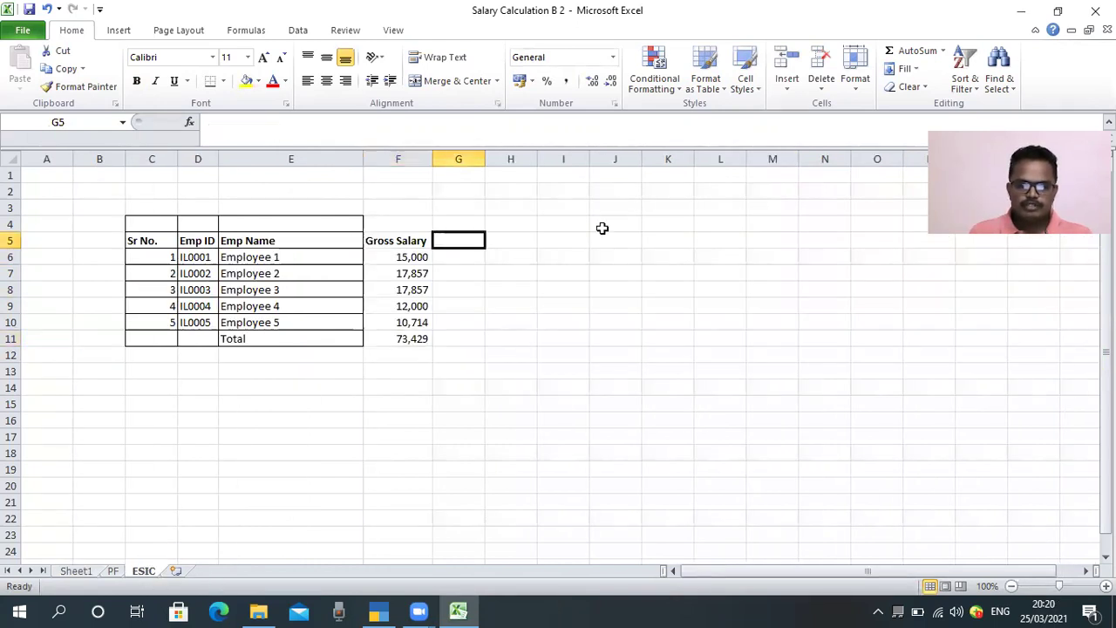
text(ESIC)
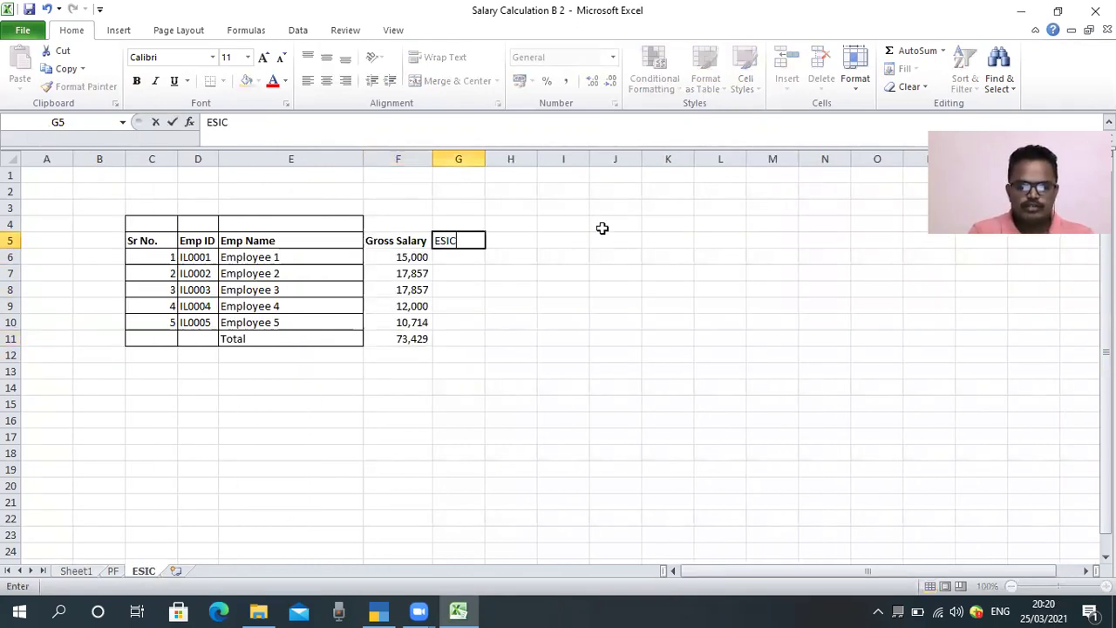
key(Return)
Step: Link G6 on the ESIC sheet to Employee 1's ESIC deduction with =Sheet1!T6
text(=)
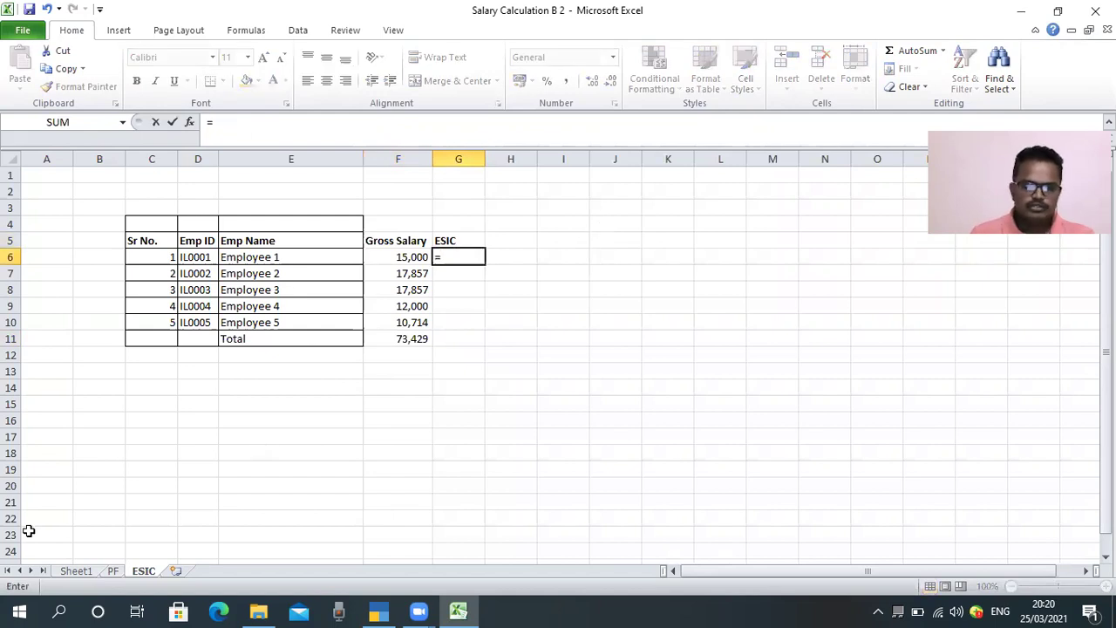
click(75, 570)
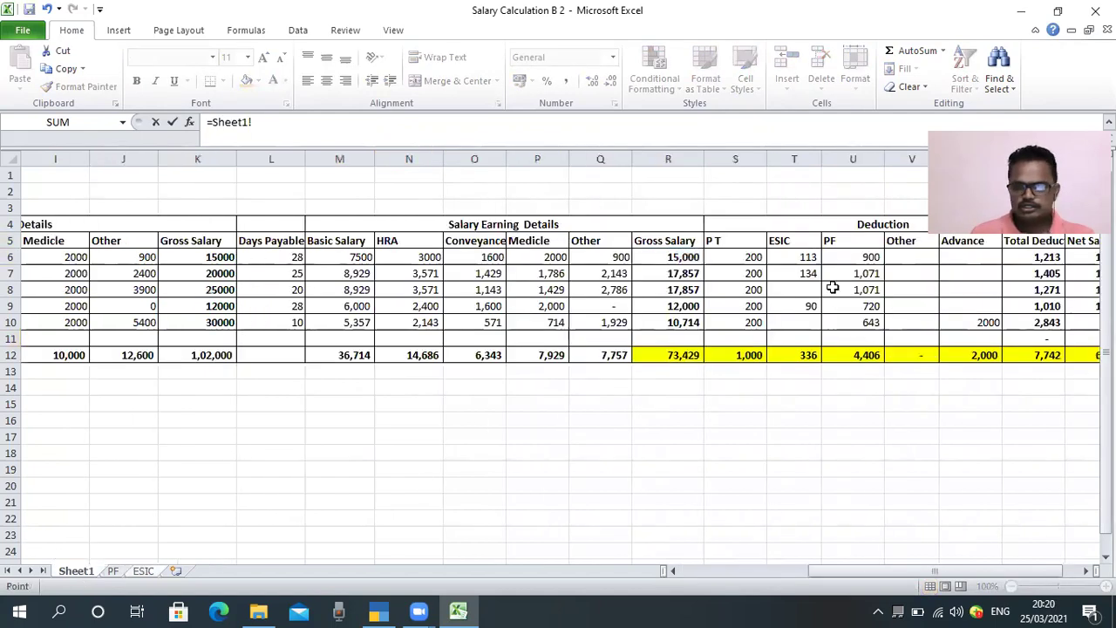
click(803, 257)
key(Return)
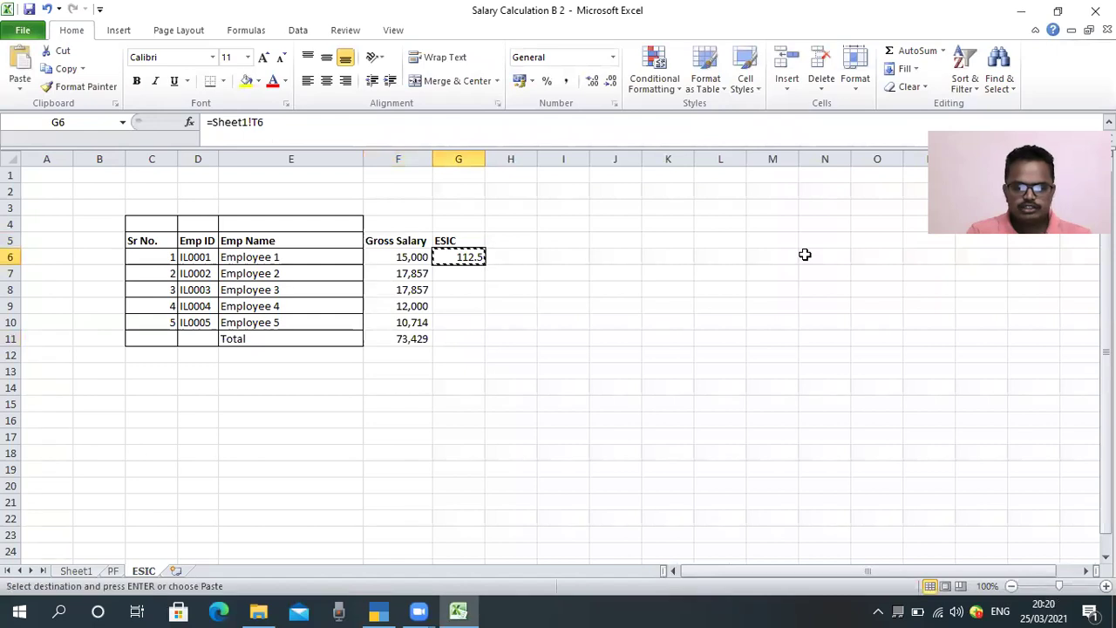
Step: Copy the ESIC deduction link from G6 down to G10 for the remaining employees
key(ctrl+c)
key(shift+Down)
key(shift+Down)
key(shift+Down)
key(shift+Down)
key(ctrl+v)
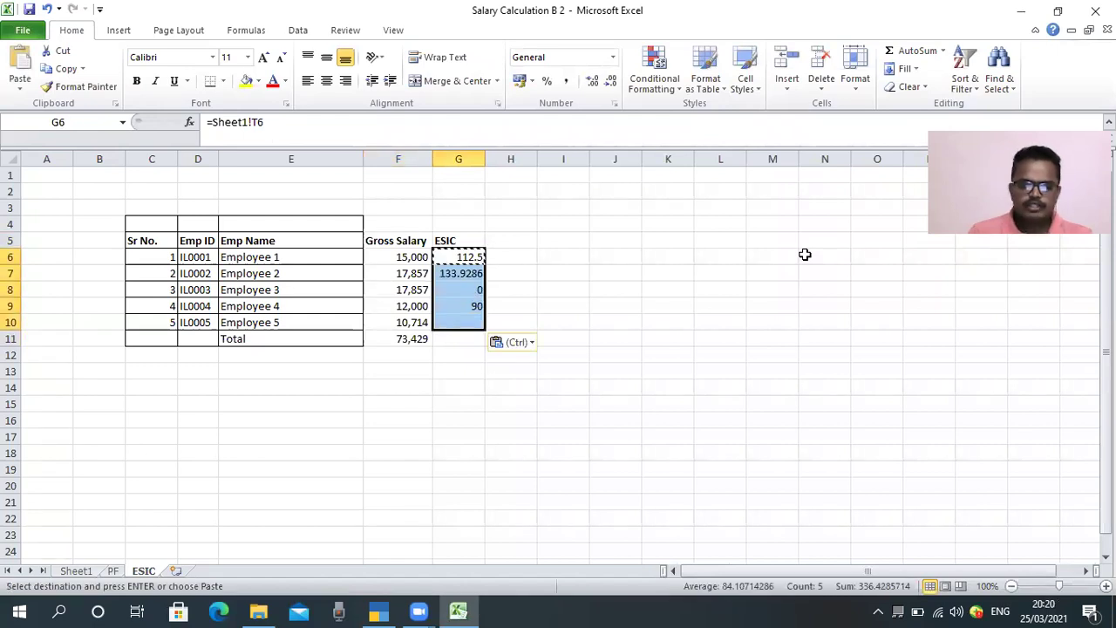
Step: Check the copied ESIC links for Employee 5 in G10 and Employee 4 in G9
key(Down)
key(Down)
key(Down)
key(Down)
key(Down)
key(Up)
key(Escape)
key(F2)
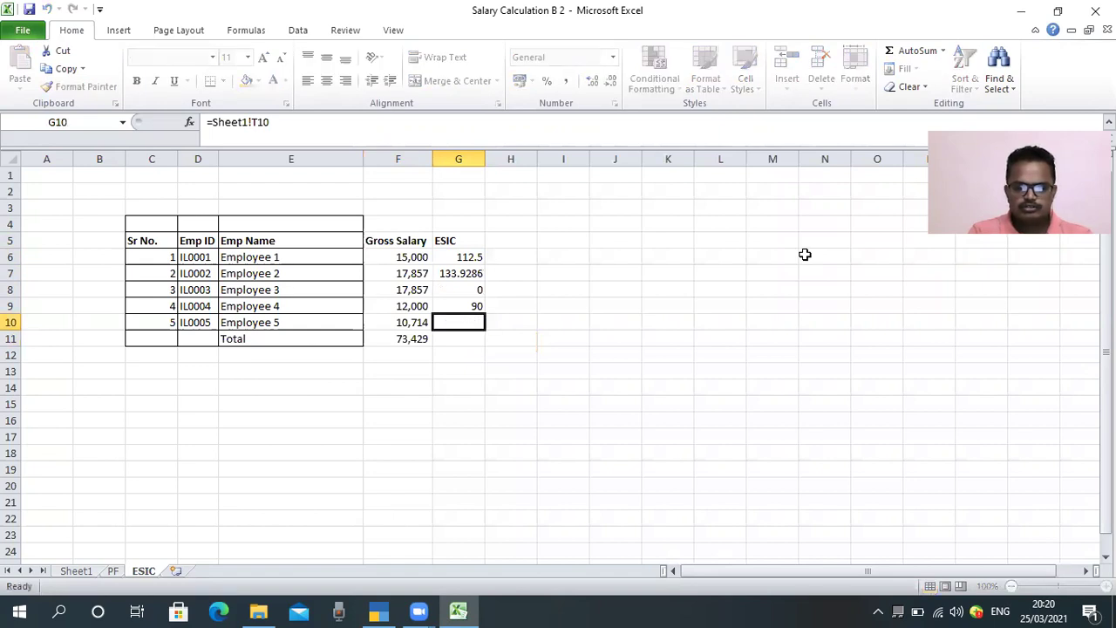
key(Escape)
key(Up)
key(F2)
key(Escape)
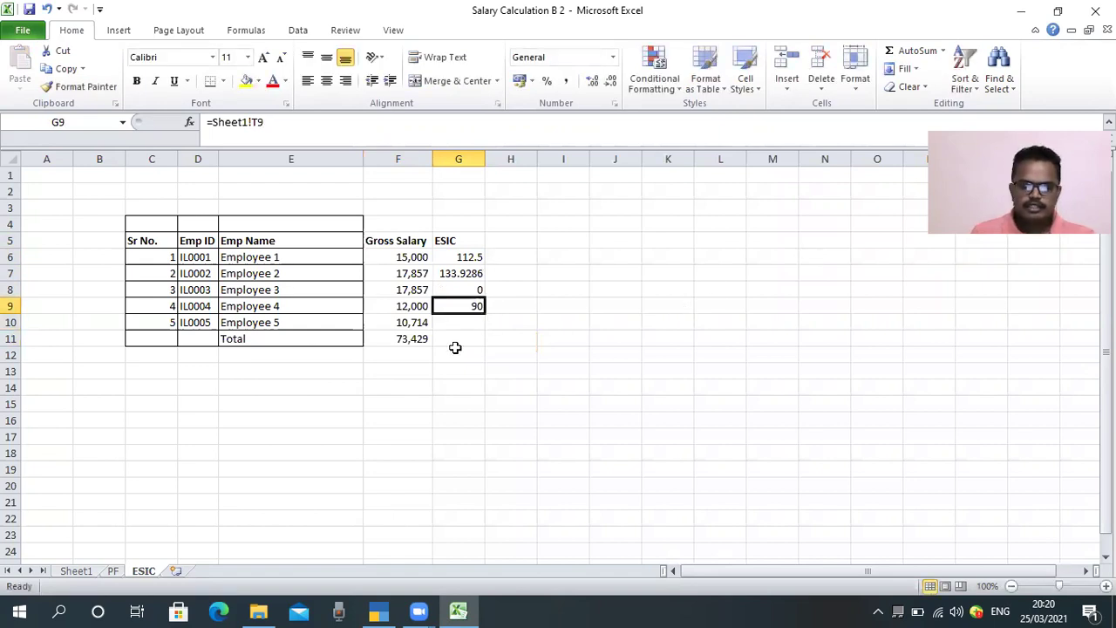
Step: Total the ESIC column in G11 by copying the Gross Salary total formula from F11, giving =SUM(G6:G10)
key(Down)
key(Down)
key(Left)
key(ctrl+c)
key(Right)
key(ctrl+v)
key(Escape)
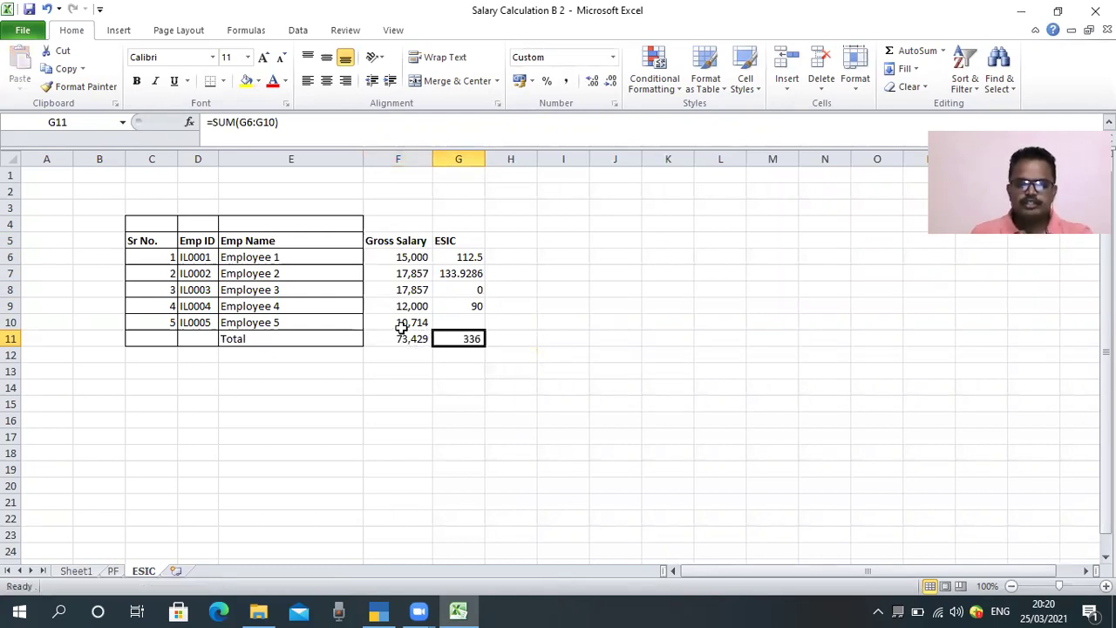
Step: Format the ESIC amounts in G6:G11 with thousands separators and no decimals
click(401, 325)
drag(463, 255, 463, 340)
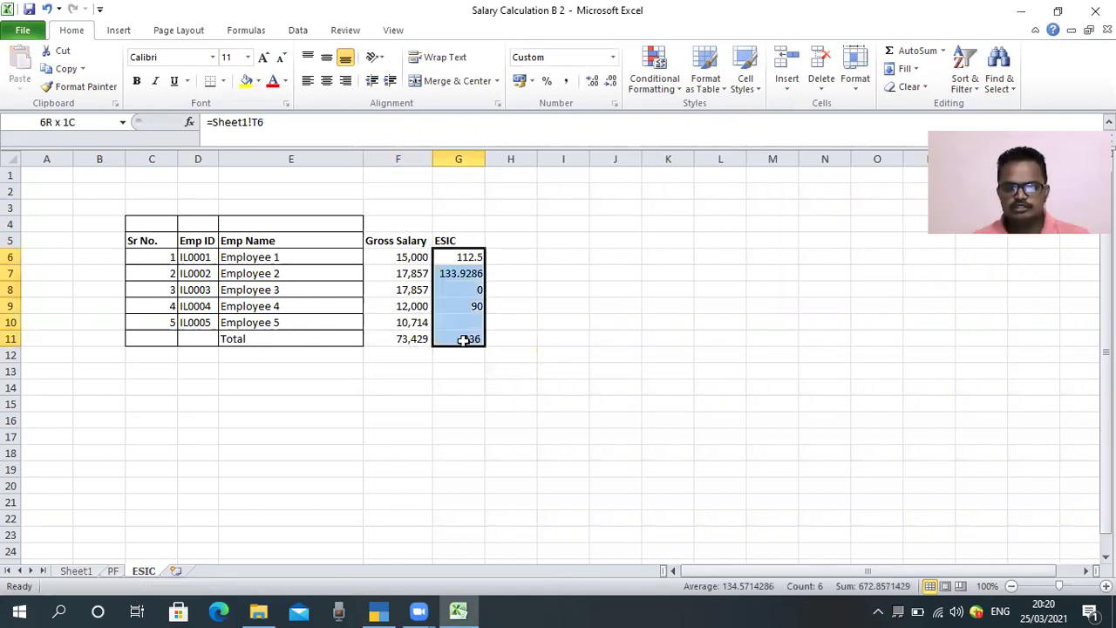
click(566, 80)
double_click(614, 85)
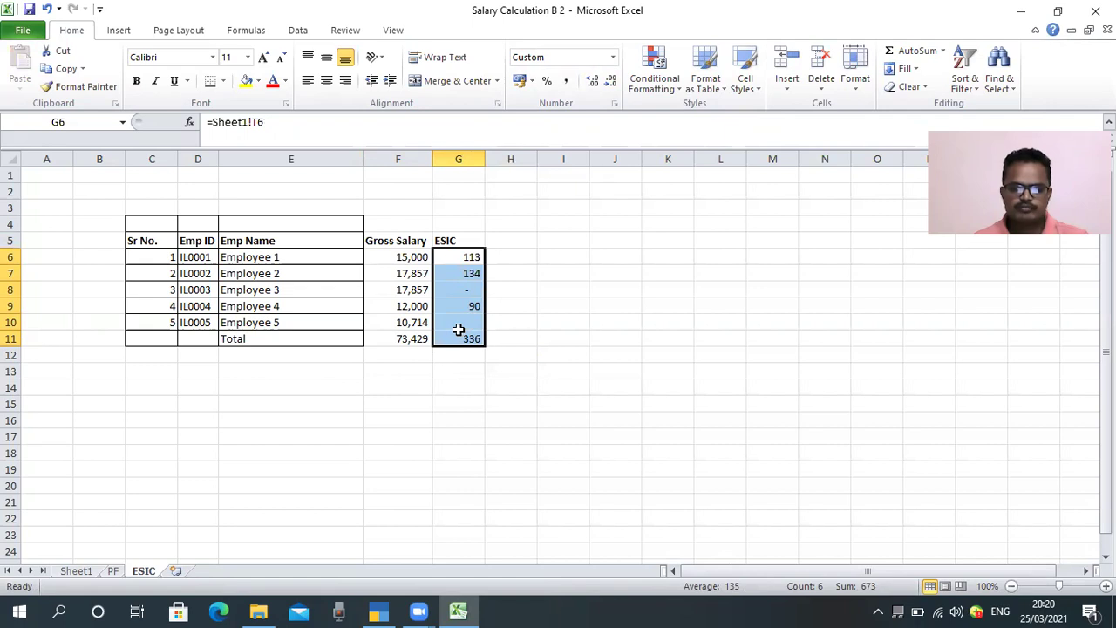
Step: Compare Employee 5's earned gross salary with the full gross salary, payable days and earning components in row 10 of Sheet1
click(411, 322)
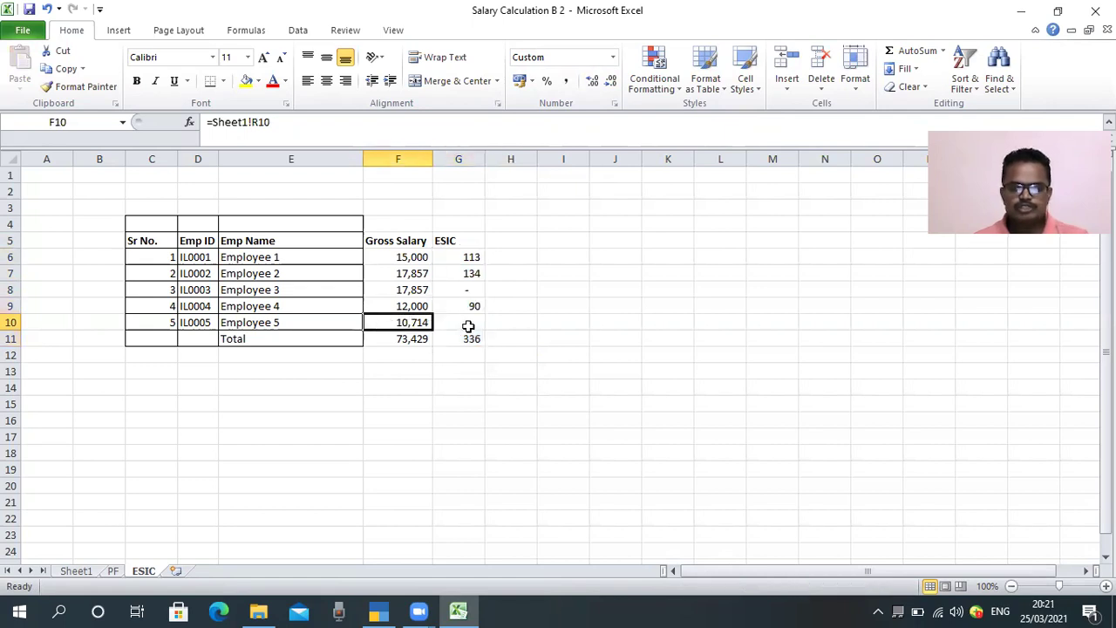
click(262, 324)
click(84, 571)
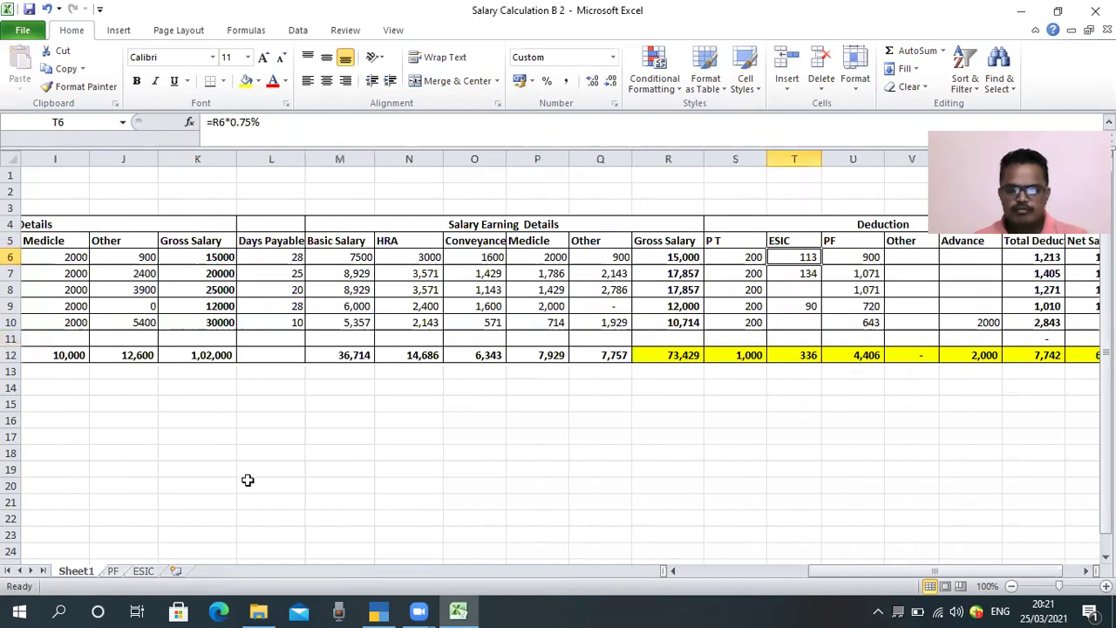
click(666, 325)
key(Left)
key(Left)
key(Left)
key(Left)
key(Left)
key(Left)
key(Left)
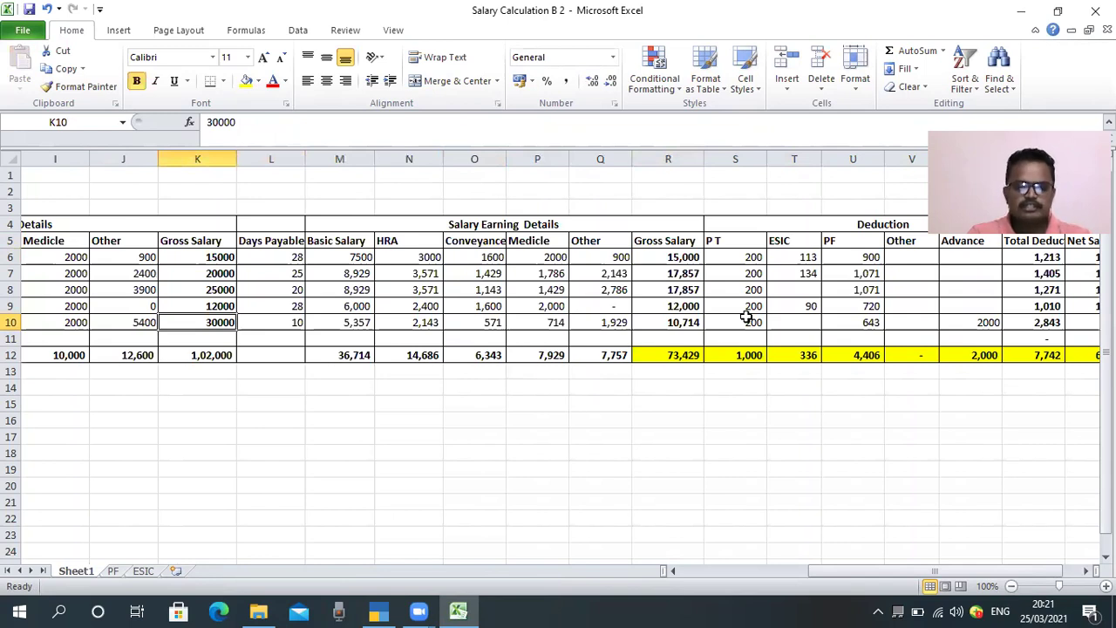
key(Right)
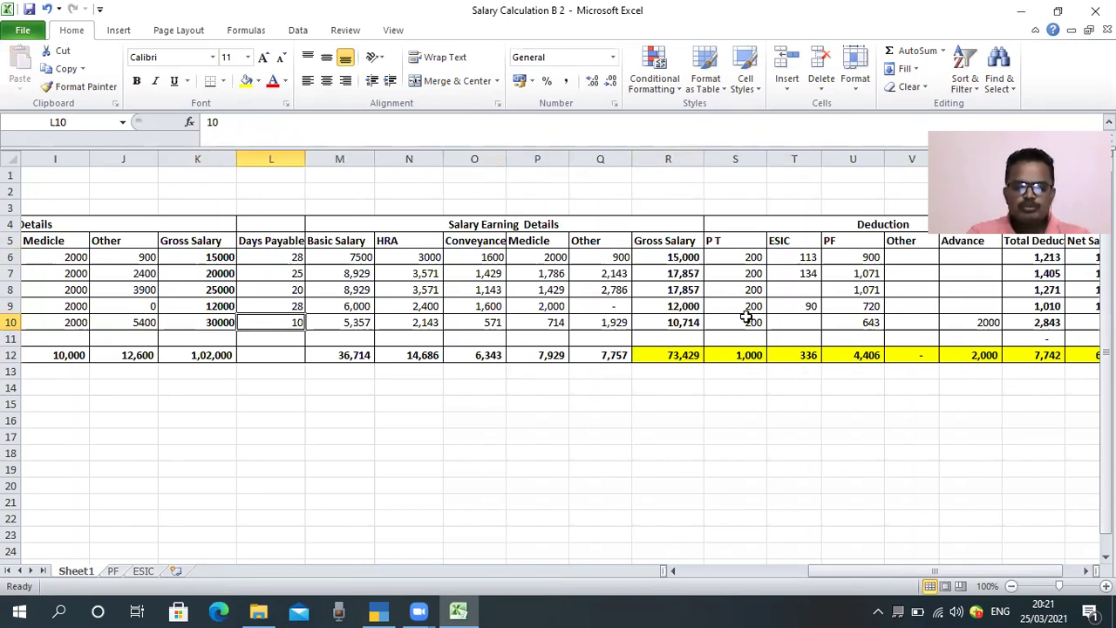
key(Right)
key(Right)
key(Right)
key(Right)
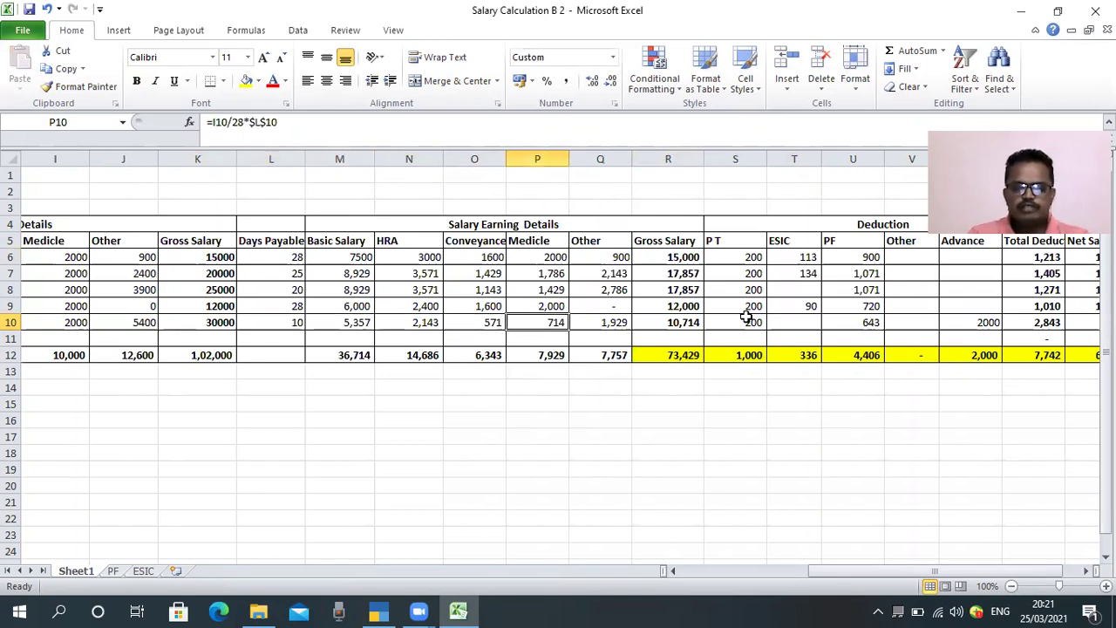
Step: Review the full gross salaries of Employee 5 and Employee 3 in column K of Sheet1
key(Left)
key(Left)
key(Left)
key(Left)
key(Left)
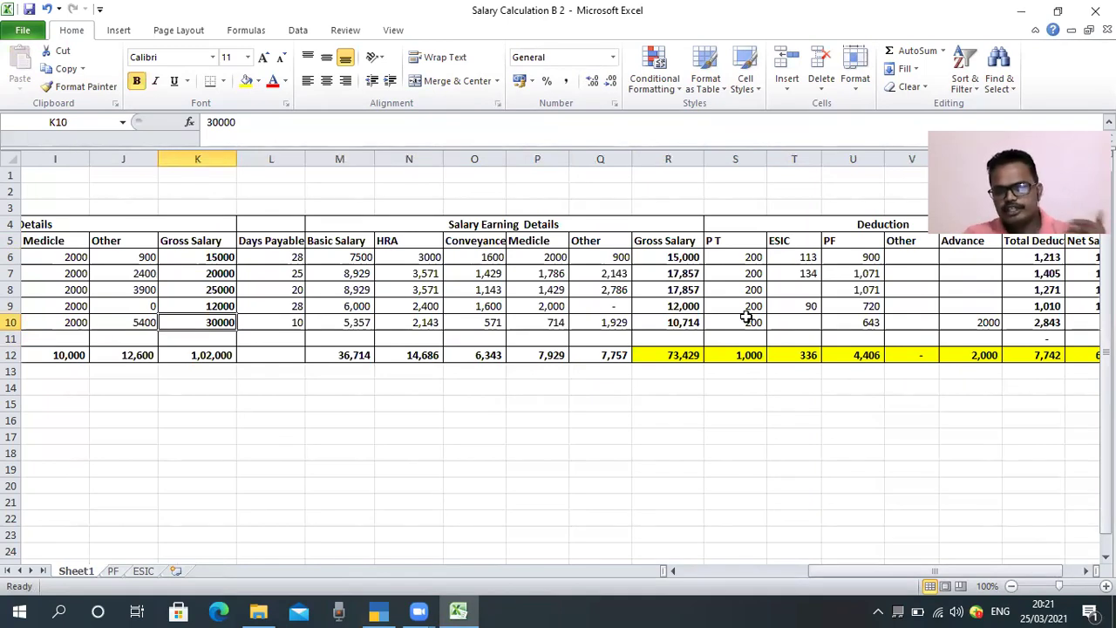
key(Up)
key(Up)
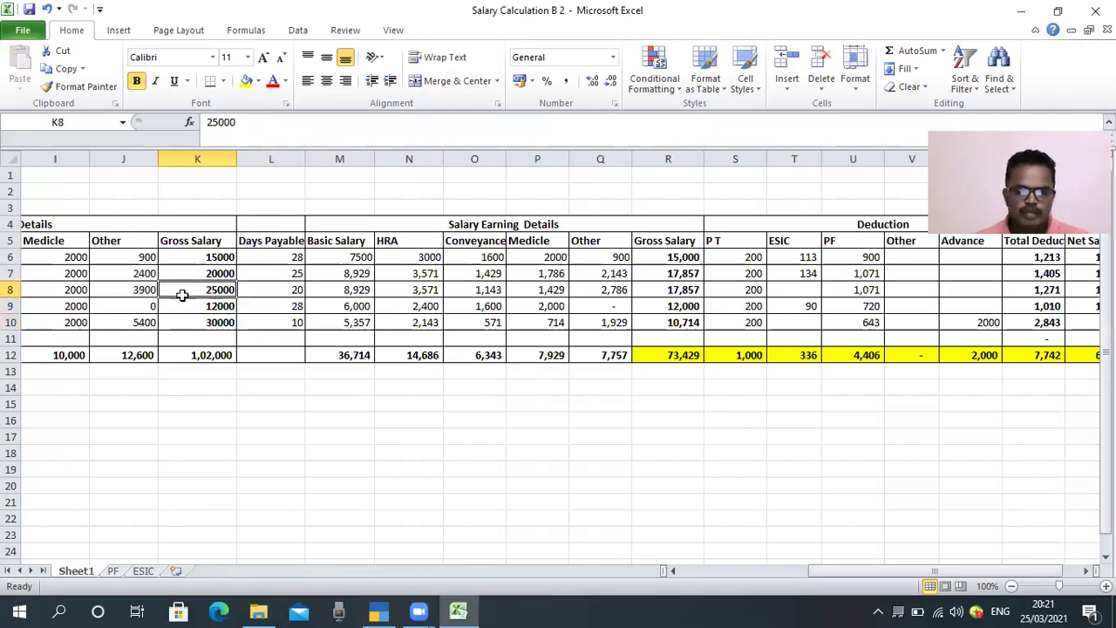
click(278, 380)
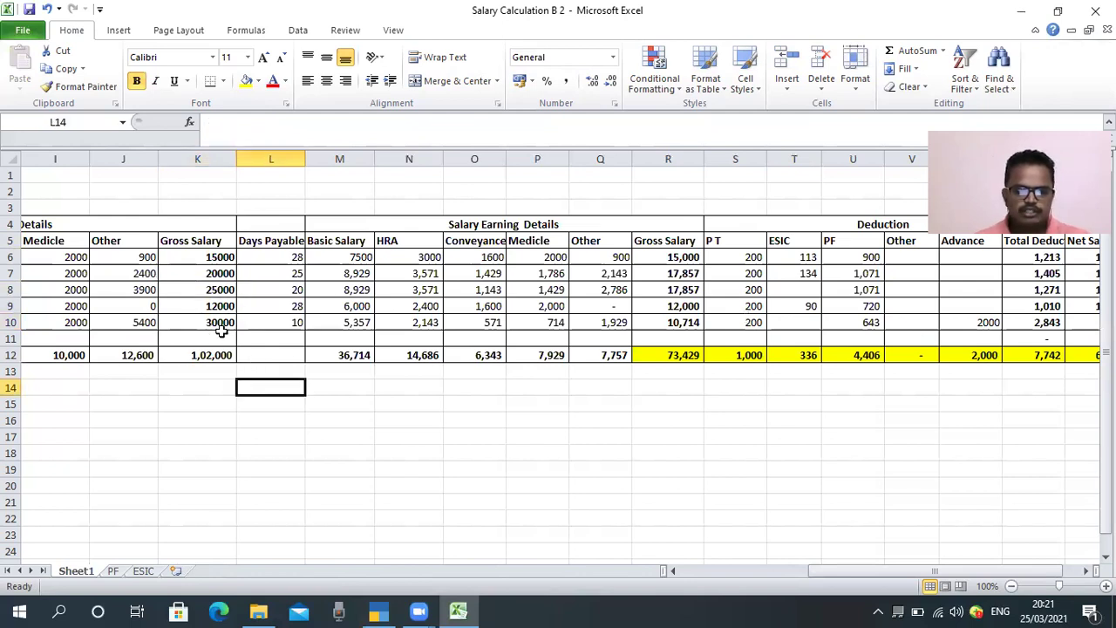
click(229, 322)
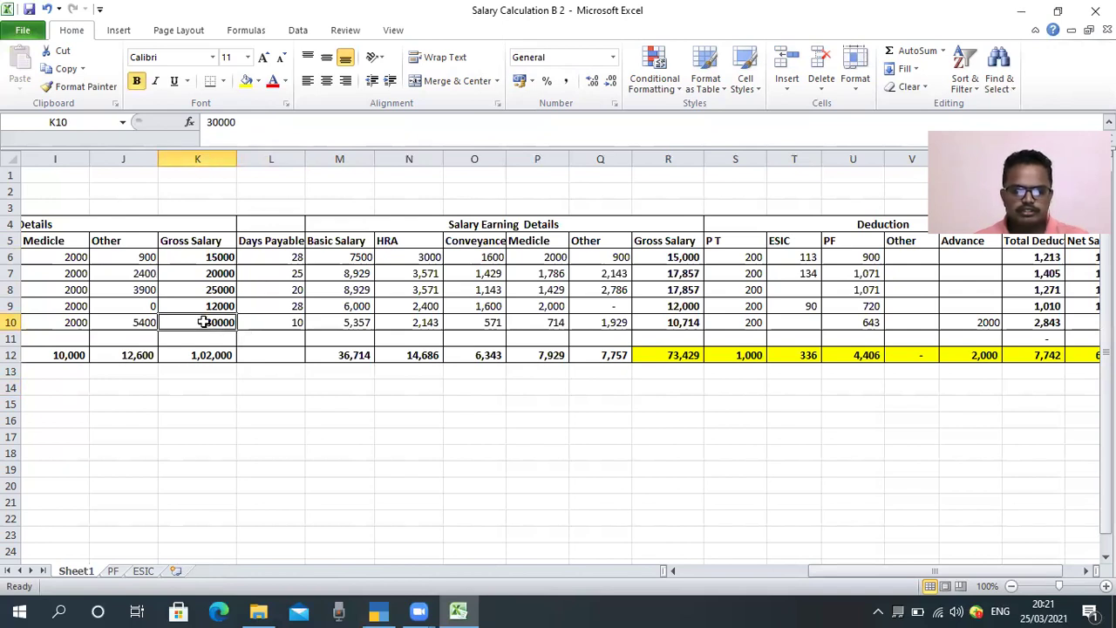
Step: Highlight Employee 3's details in C8:E8 of the ESIC sheet with yellow fill
click(144, 572)
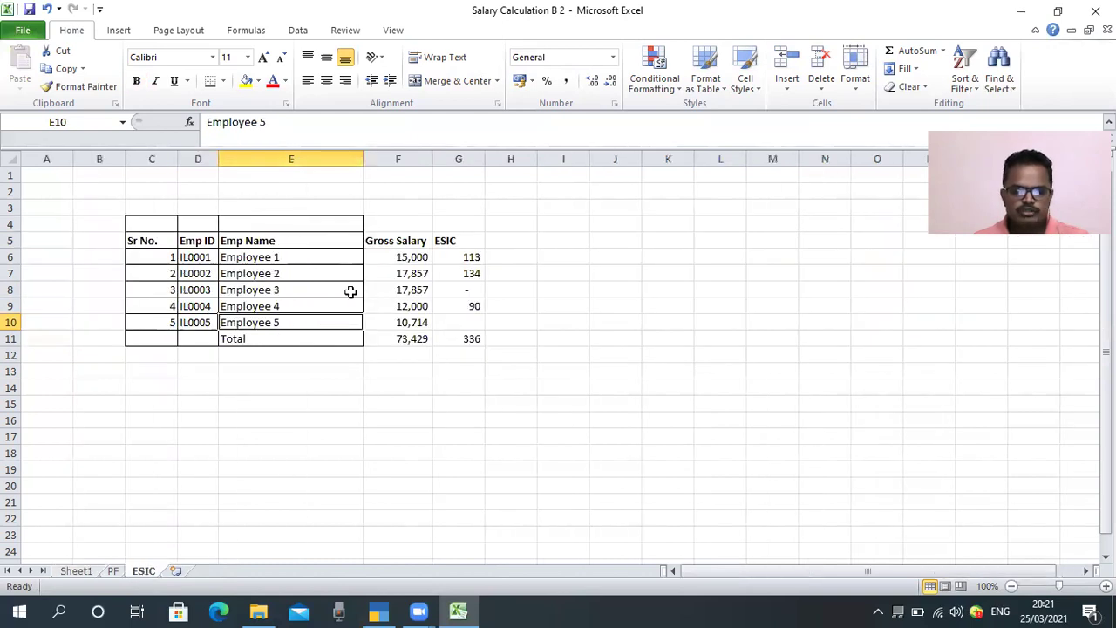
click(457, 289)
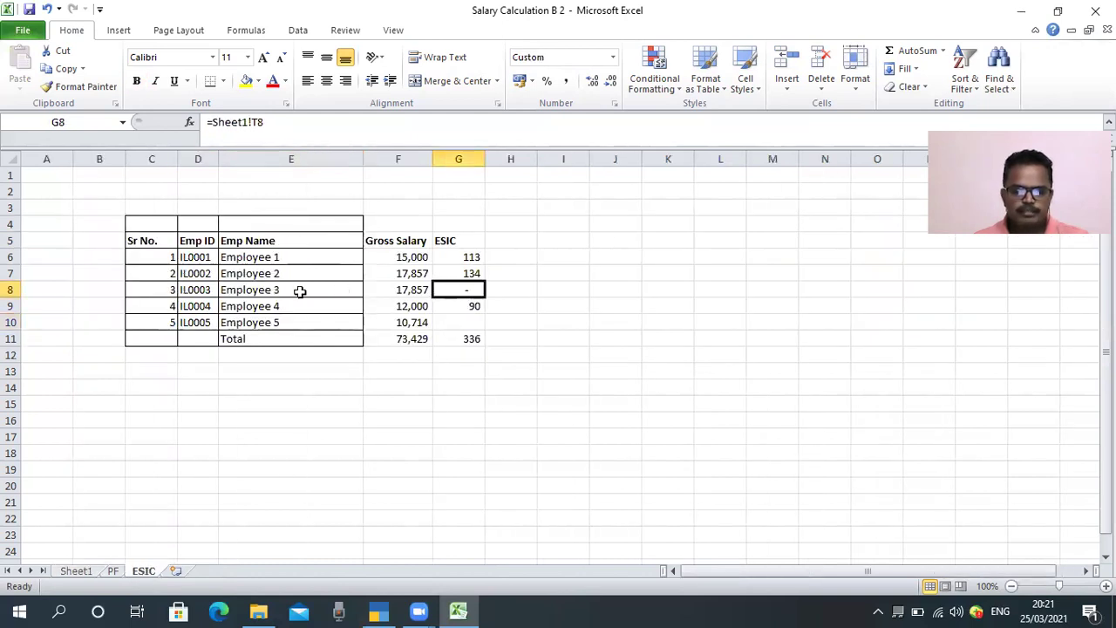
click(156, 292)
drag(269, 290, 299, 284)
click(247, 81)
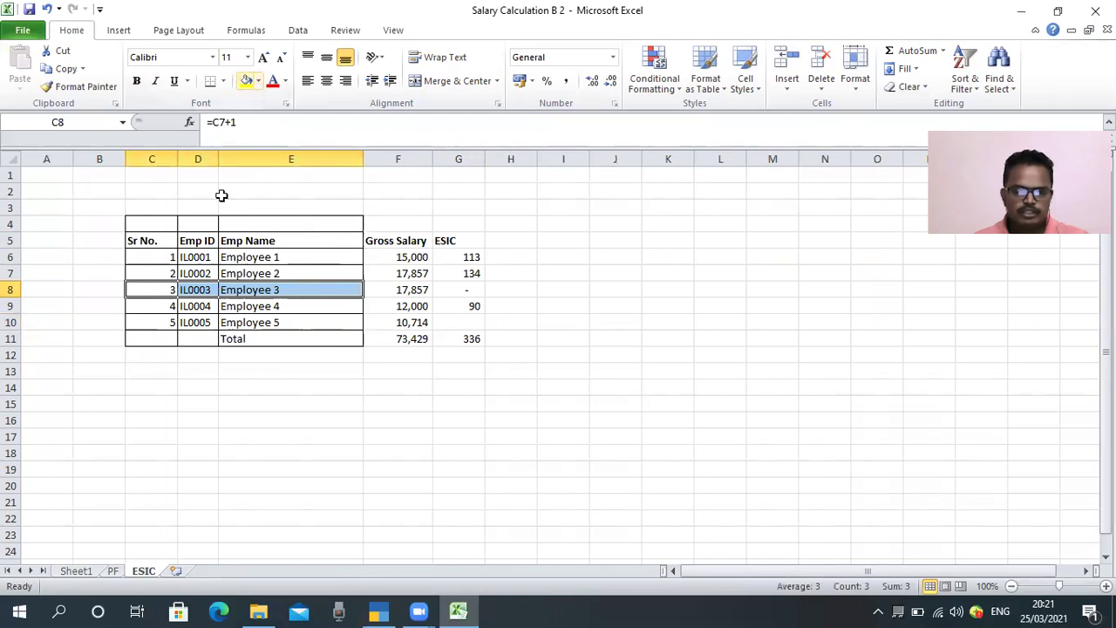
Step: Highlight Employee 5's details in C10:E10 of the ESIC sheet with yellow fill
drag(171, 321, 306, 319)
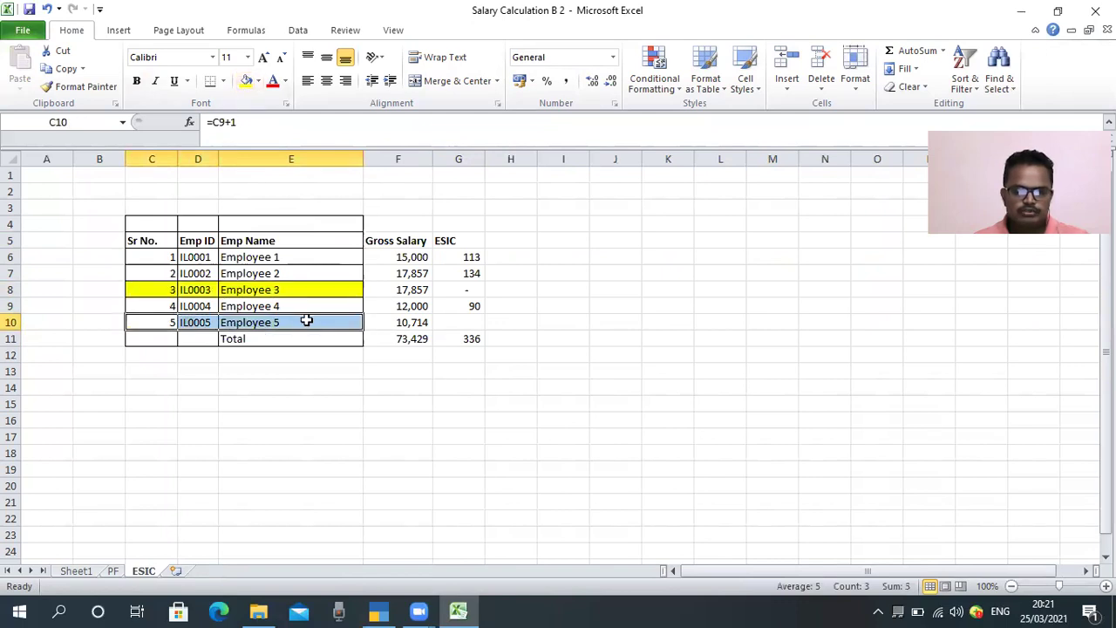
click(248, 80)
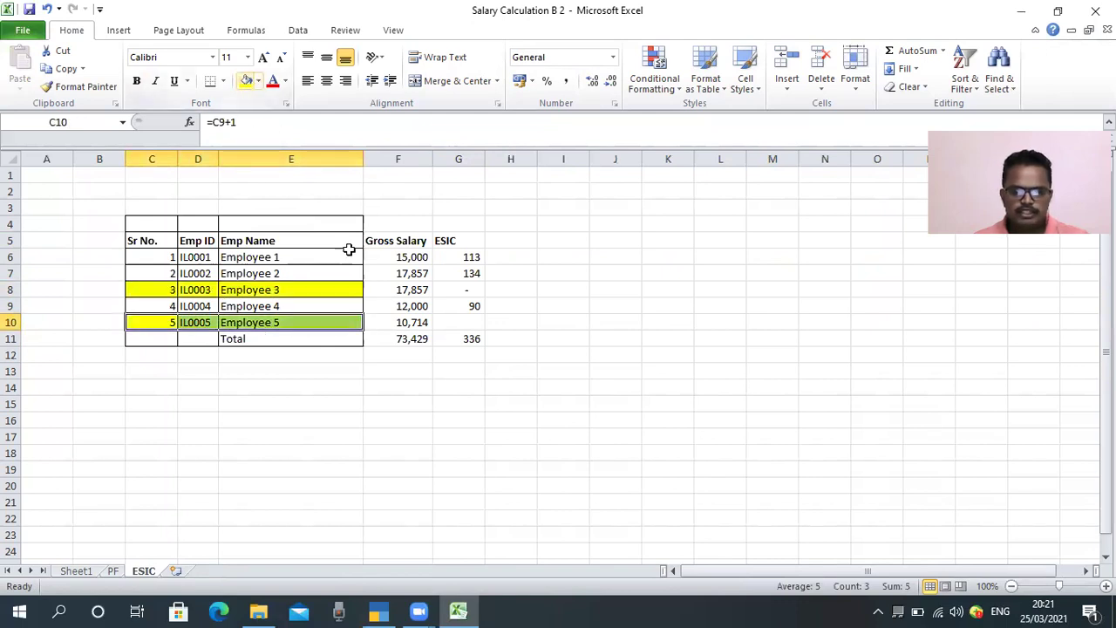
click(451, 319)
click(459, 290)
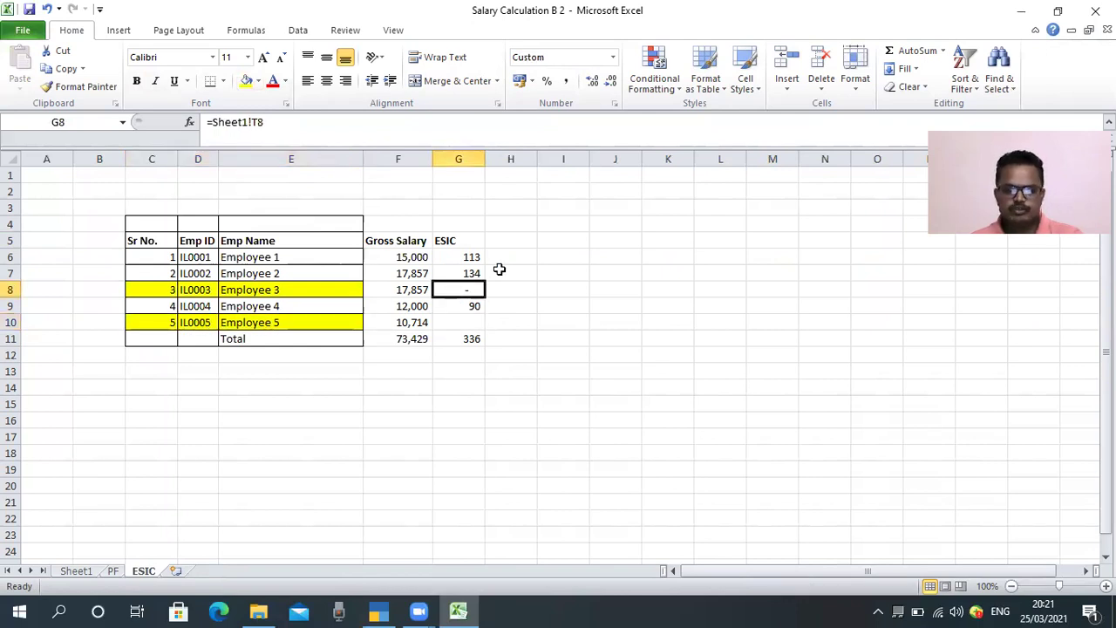
click(500, 269)
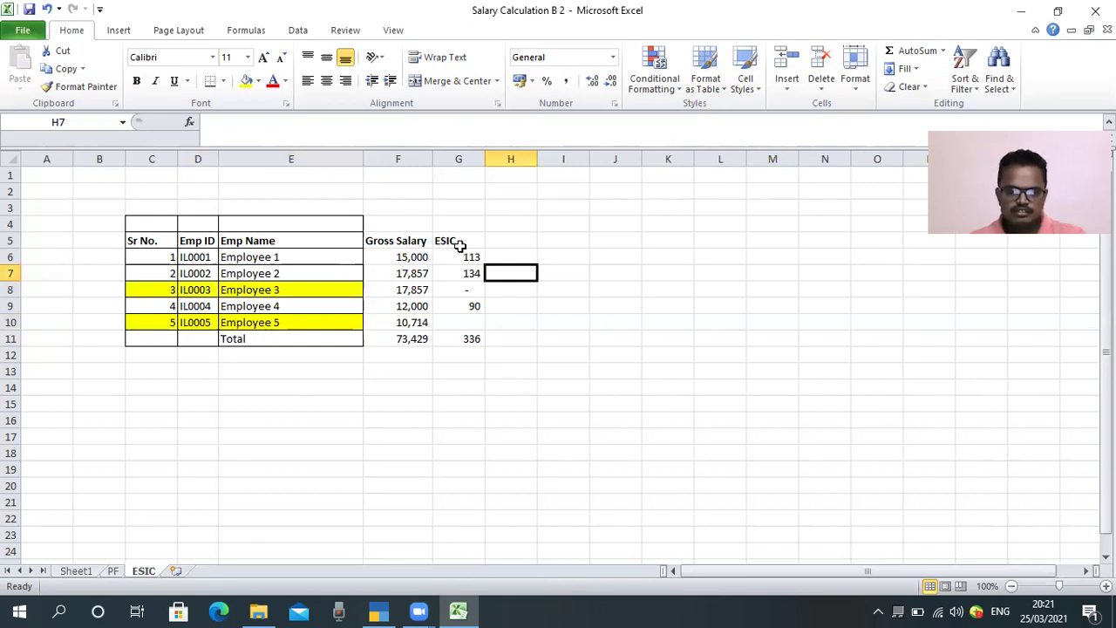
Step: Enter the heading "ESIC Employer Comtribution" in cell H5 of the ESIC sheet
click(509, 243)
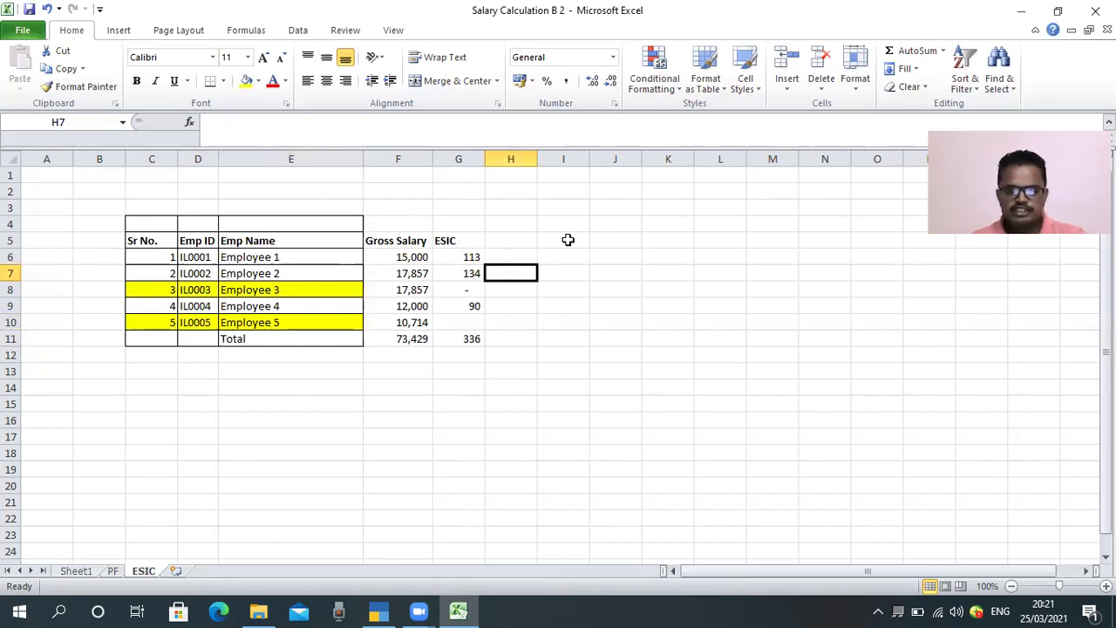
text(ESIC)
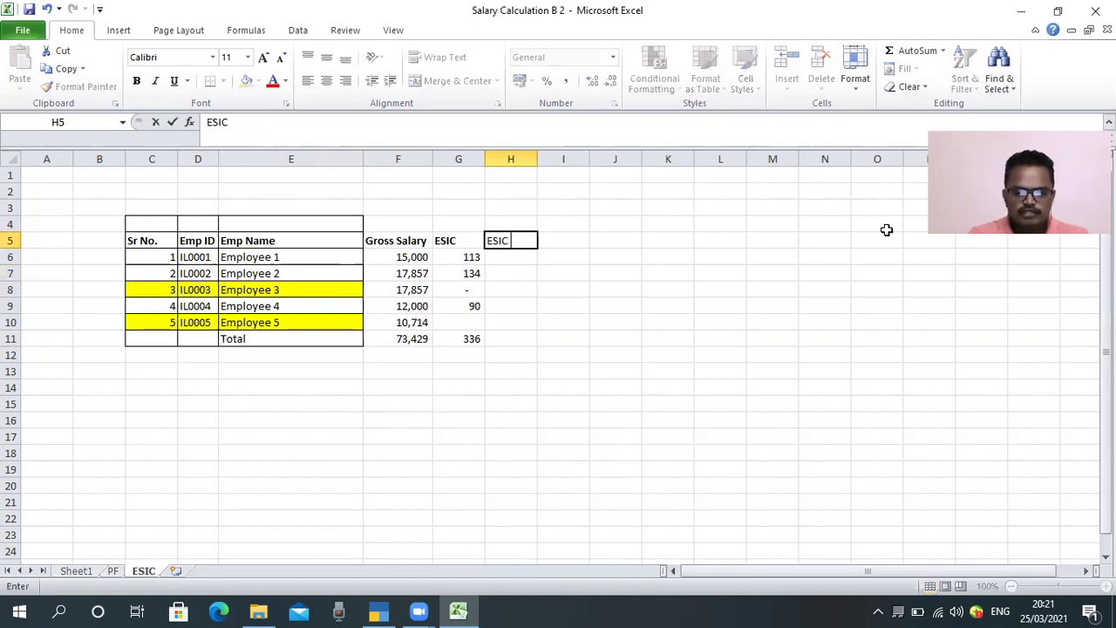
text( Emplo)
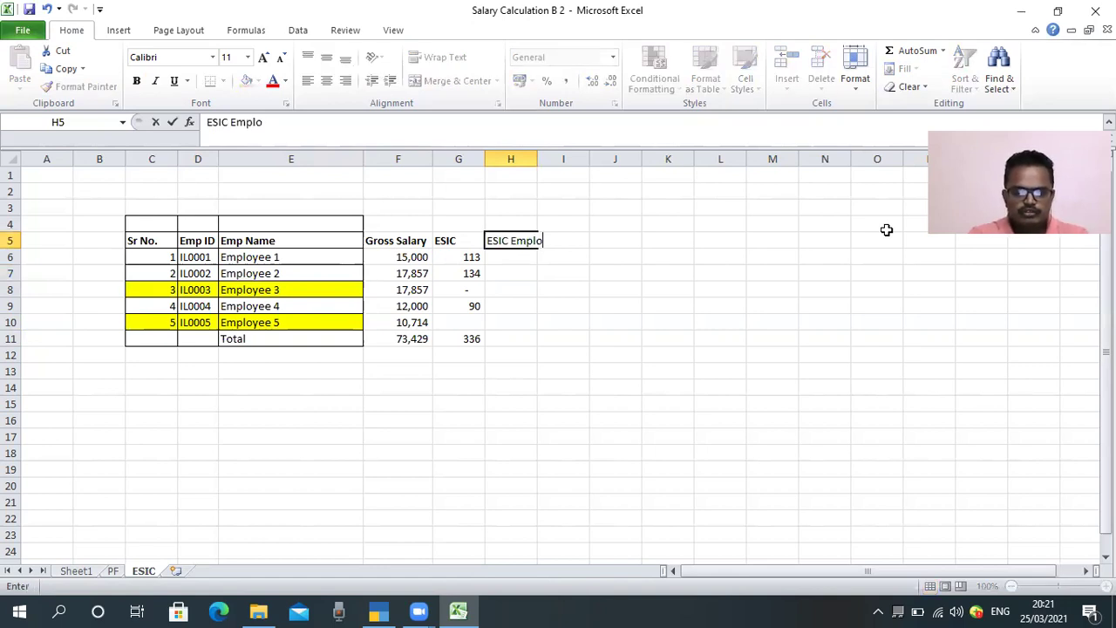
text(yer Com)
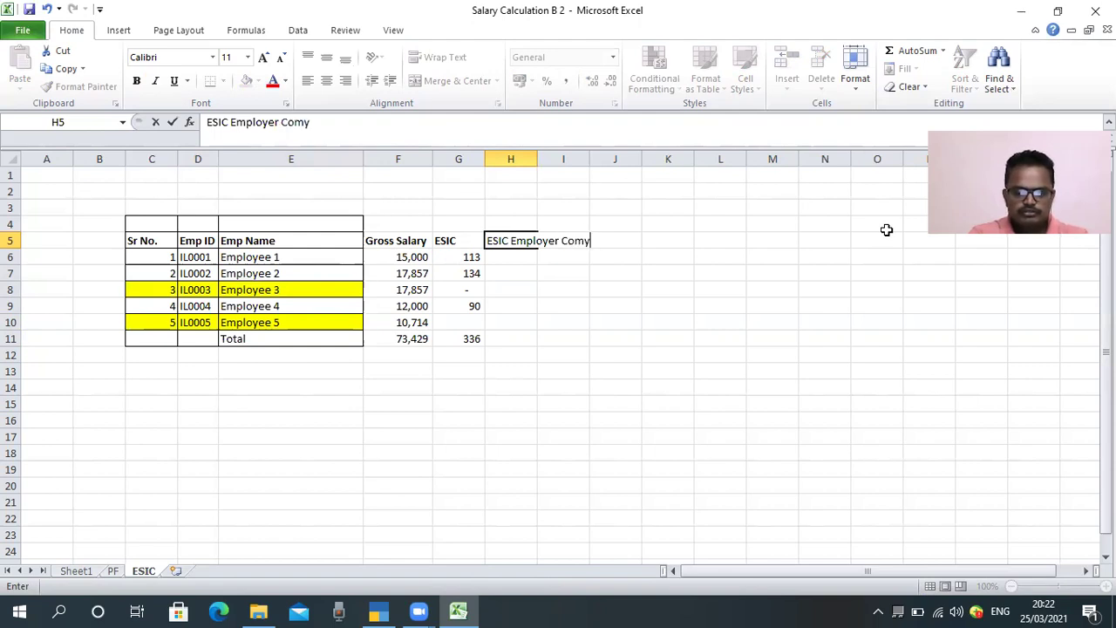
text(tribution)
key(Return)
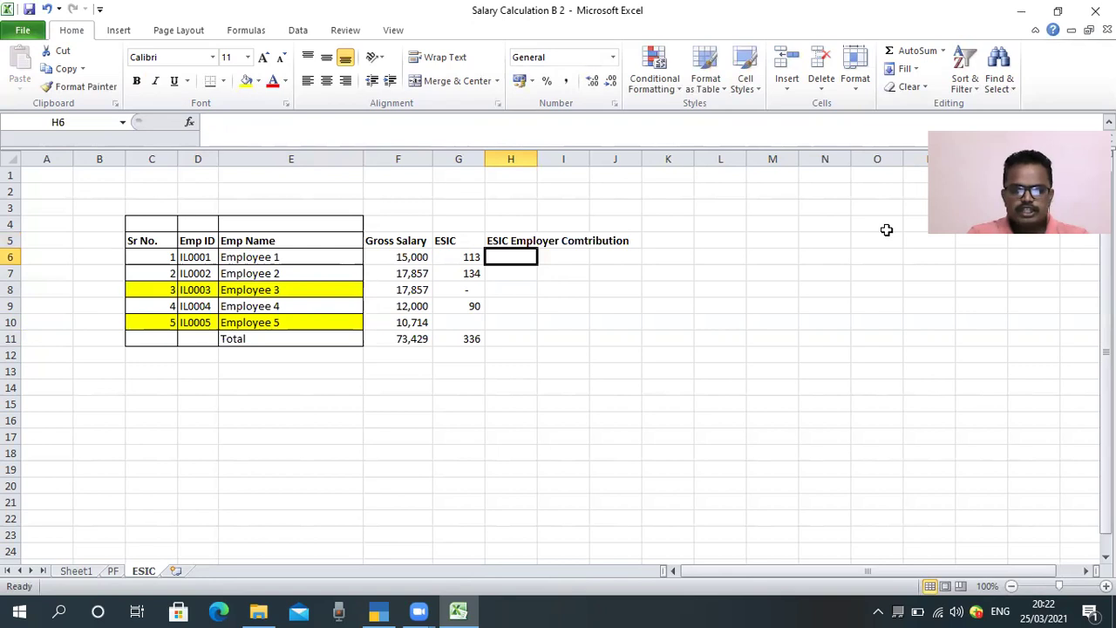
Step: Enter the contribution rates above the headings: 0.75% in G4 and 3.25% in H4
key(Up)
key(Up)
key(Left)
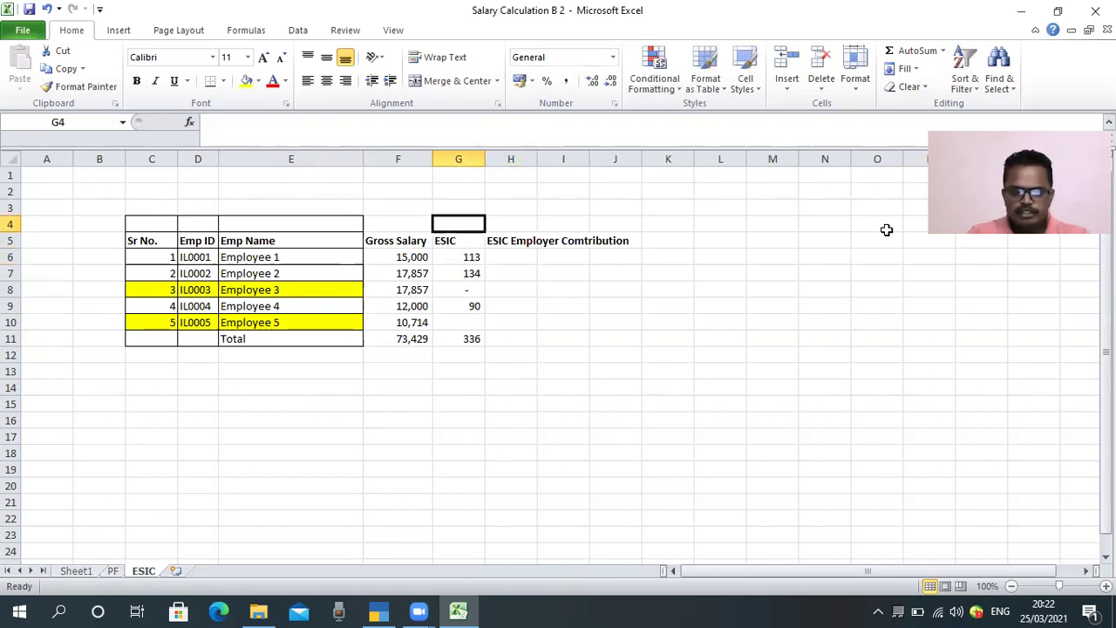
text(.)
text(0.75%)
key(Return)
key(Up)
key(Right)
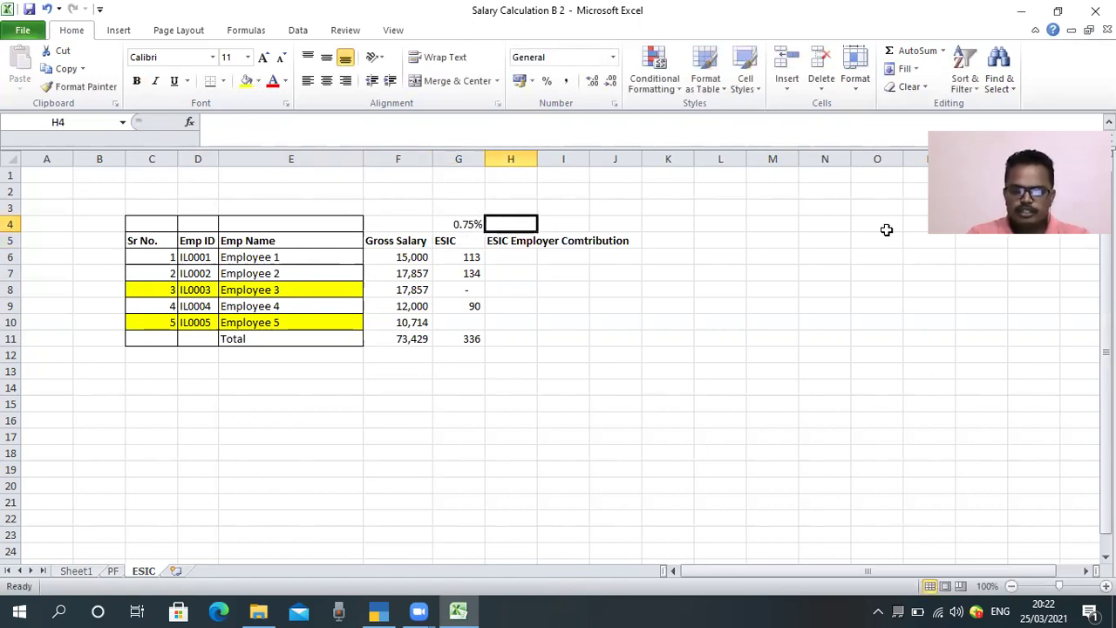
text(3.25%)
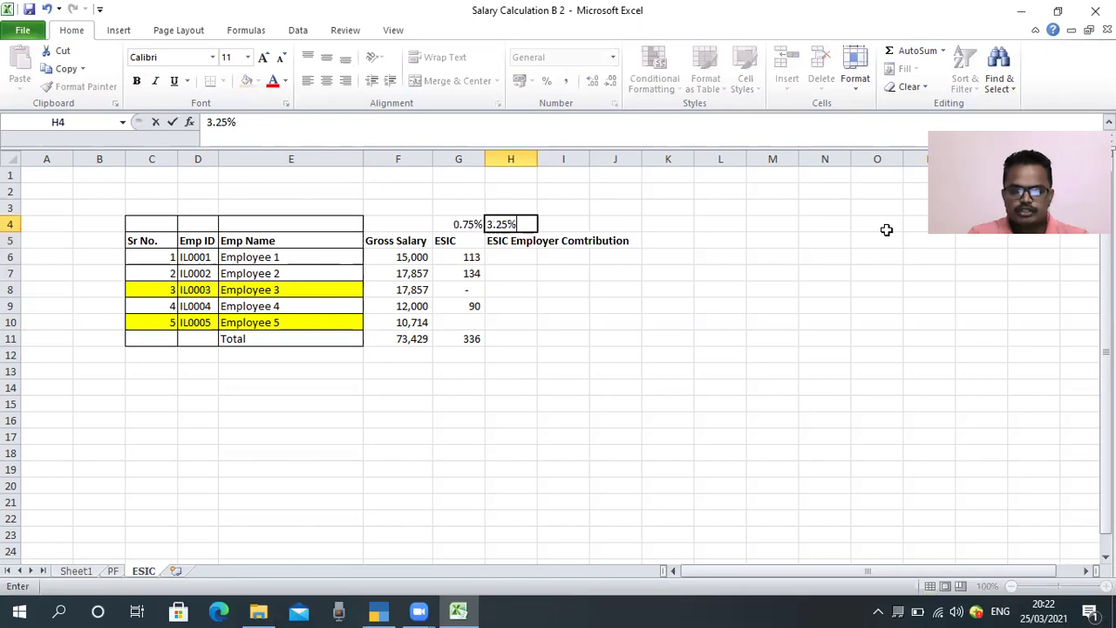
key(Return)
Step: Add the two contribution rates in I4 with the formula =G4+H4
key(Up)
key(Right)
text(=)
key(Left)
key(Left)
text(+)
key(Left)
key(Return)
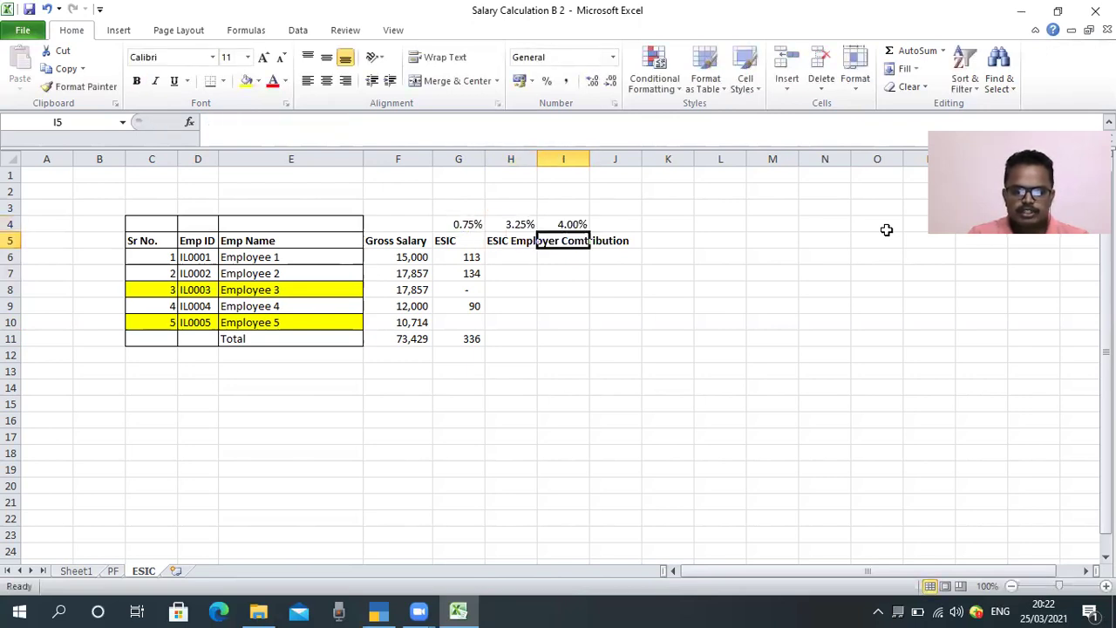
Step: Calculate Employee 1's employer contribution in H6 with the formula =F6*3.25%
key(Down)
key(Left)
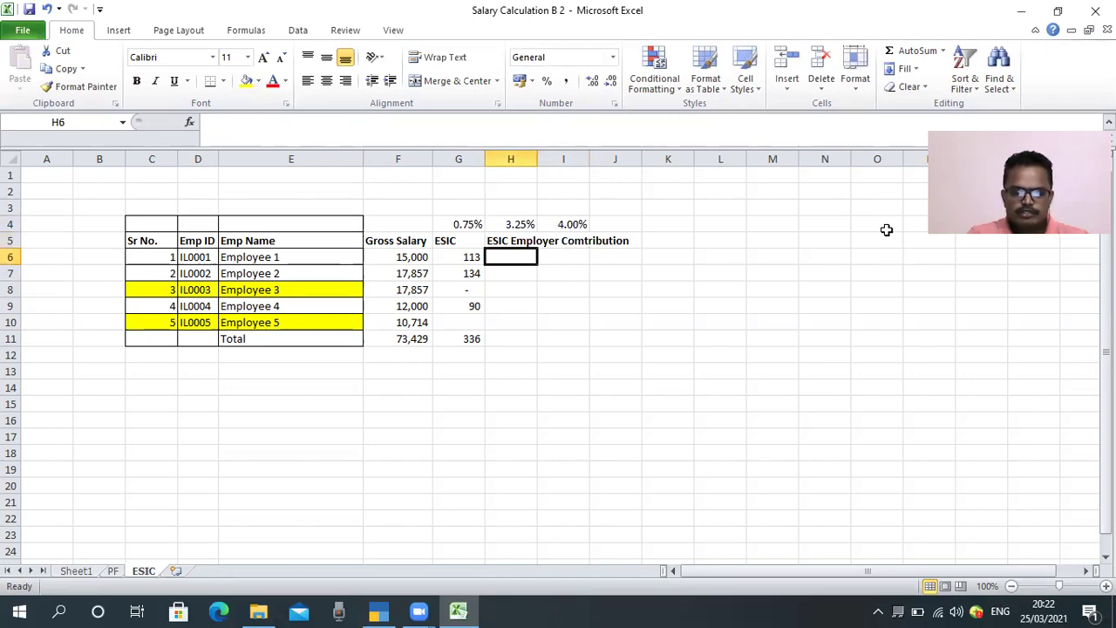
text(=)
key(Left)
key(Left)
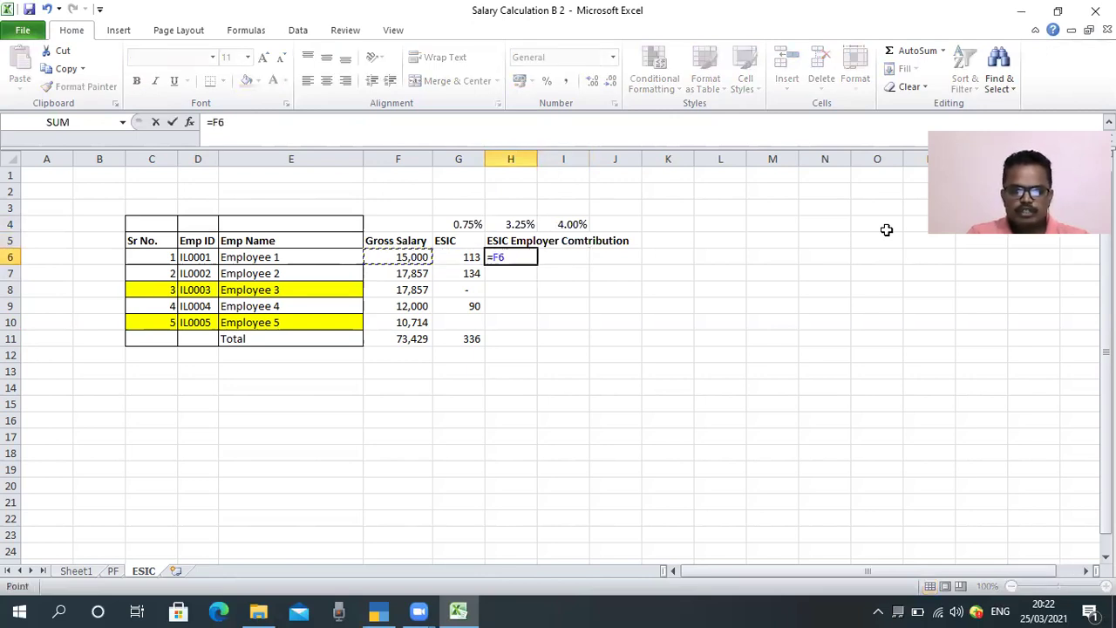
text(*3.2)
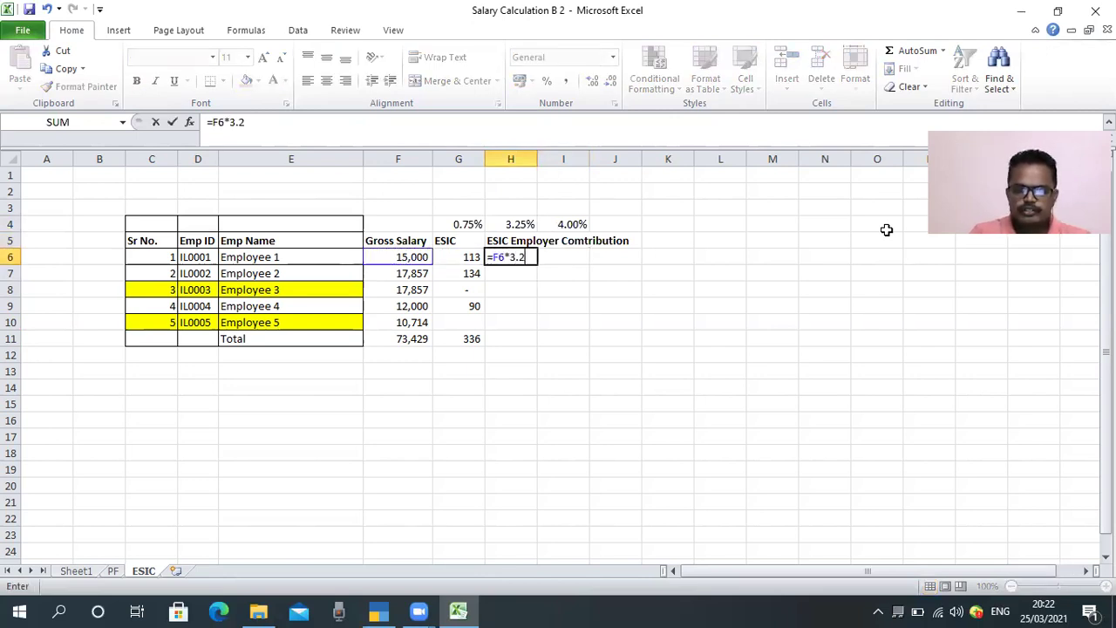
text(5%)
key(Return)
Step: Copy the employer contribution formula from H6 down through H10 for the remaining employees
key(Up)
key(ctrl+c)
key(shift+Down)
key(shift+Down)
key(shift+Down)
key(shift+Down)
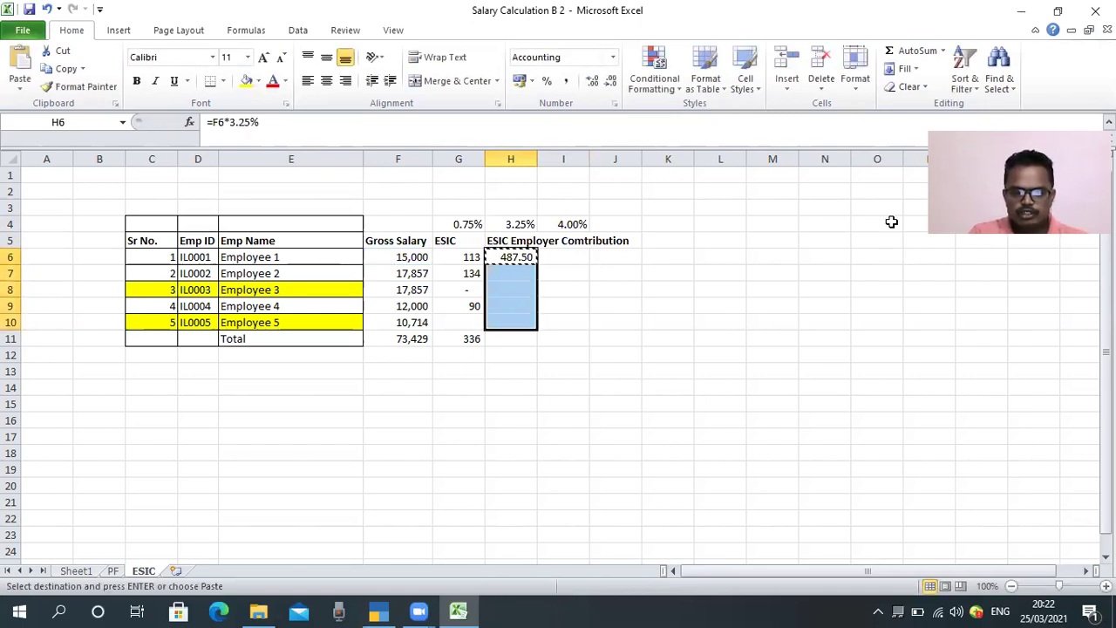
key(ctrl+v)
key(Escape)
Step: Clear the employer contributions of the non-covered Employee 3 and Employee 5 in H8 and H10
key(Down)
key(Down)
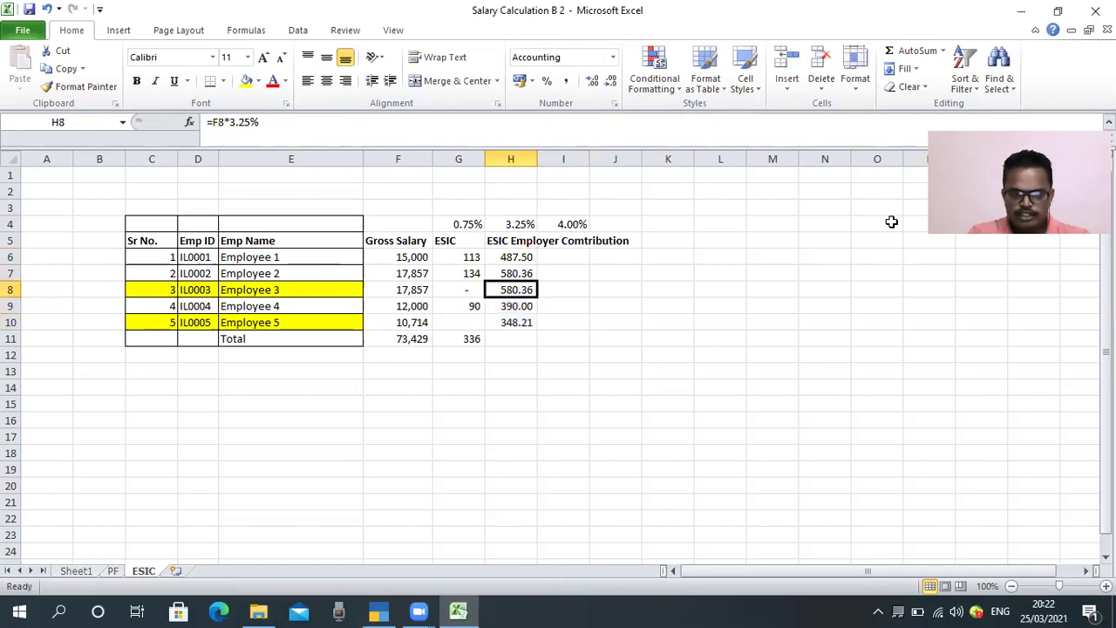
key(Left)
key(Left)
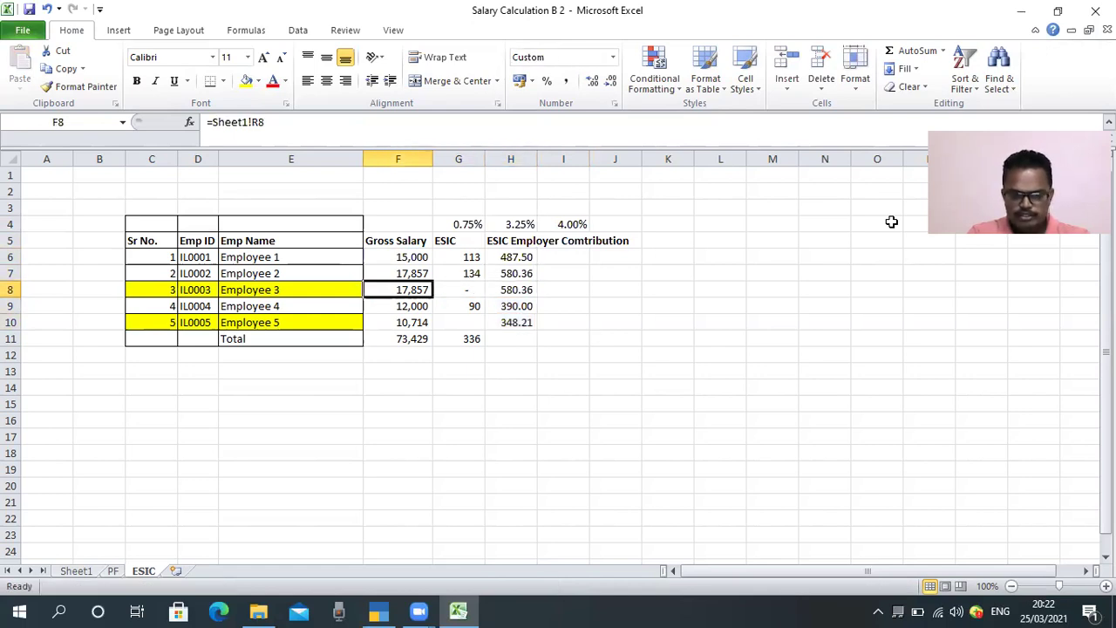
key(Right)
key(Right)
key(Delete)
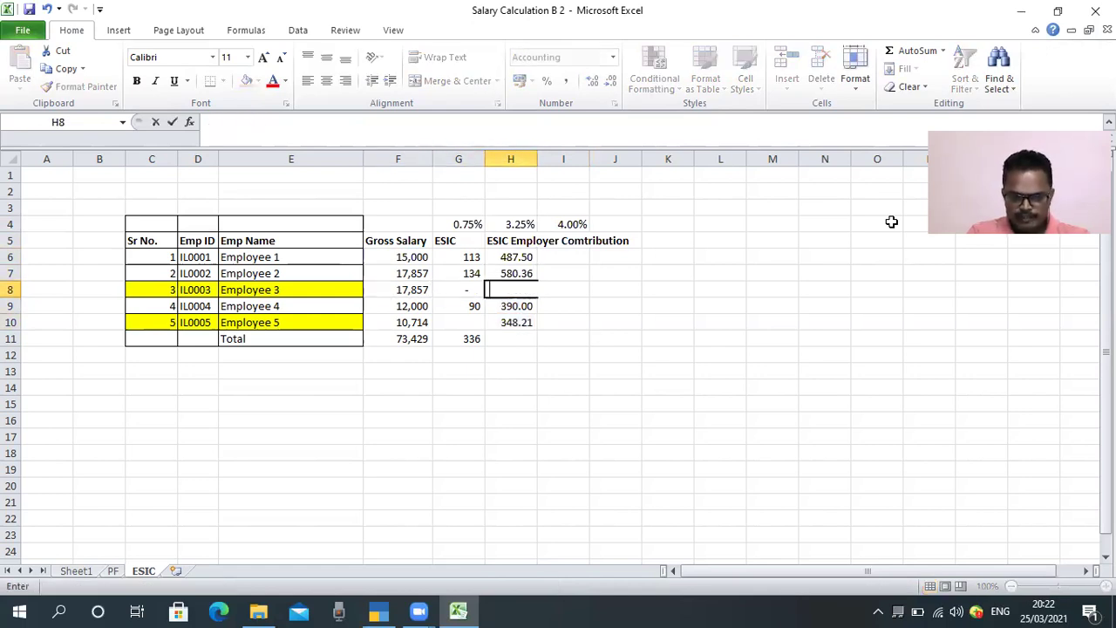
key(Down)
key(Down)
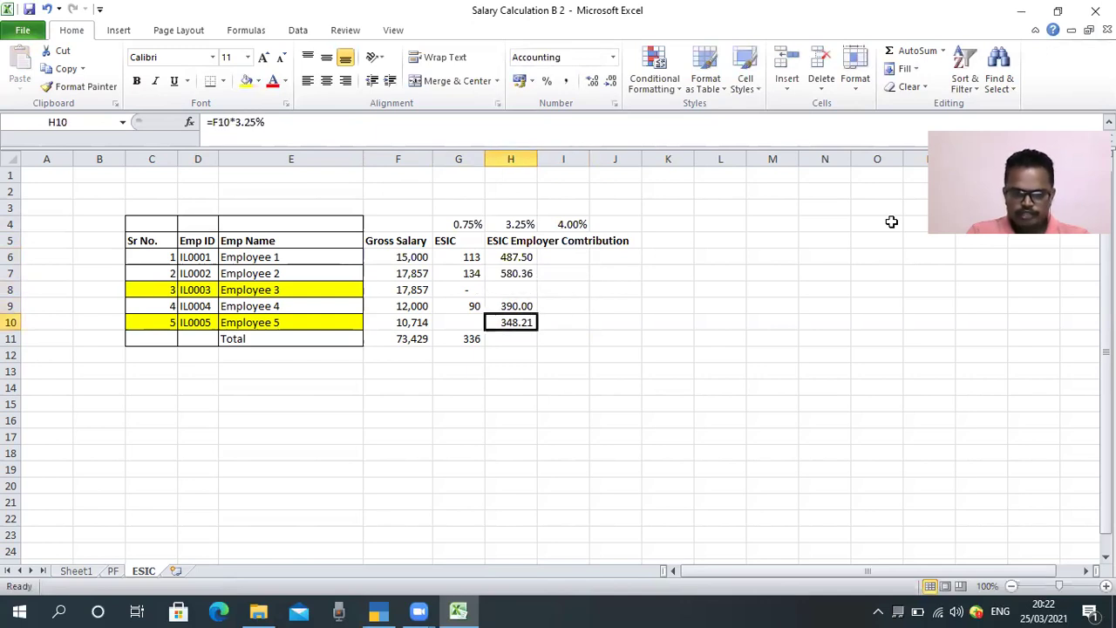
key(Delete)
Step: Copy the ESIC total formula from G11 into H11 to total the employer contributions
key(Down)
key(Left)
key(ctrl+c)
key(Right)
key(ctrl+v)
key(Escape)
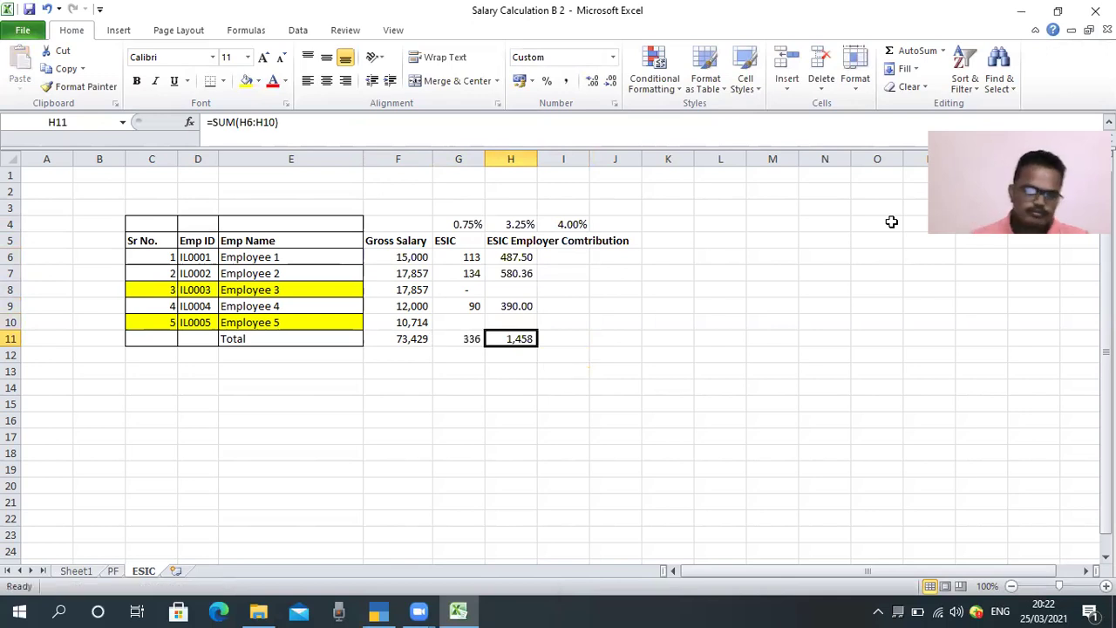
Step: Add Employee 1's employee and employer ESIC amounts in I6 with the formula =G6+H6
click(649, 325)
click(553, 256)
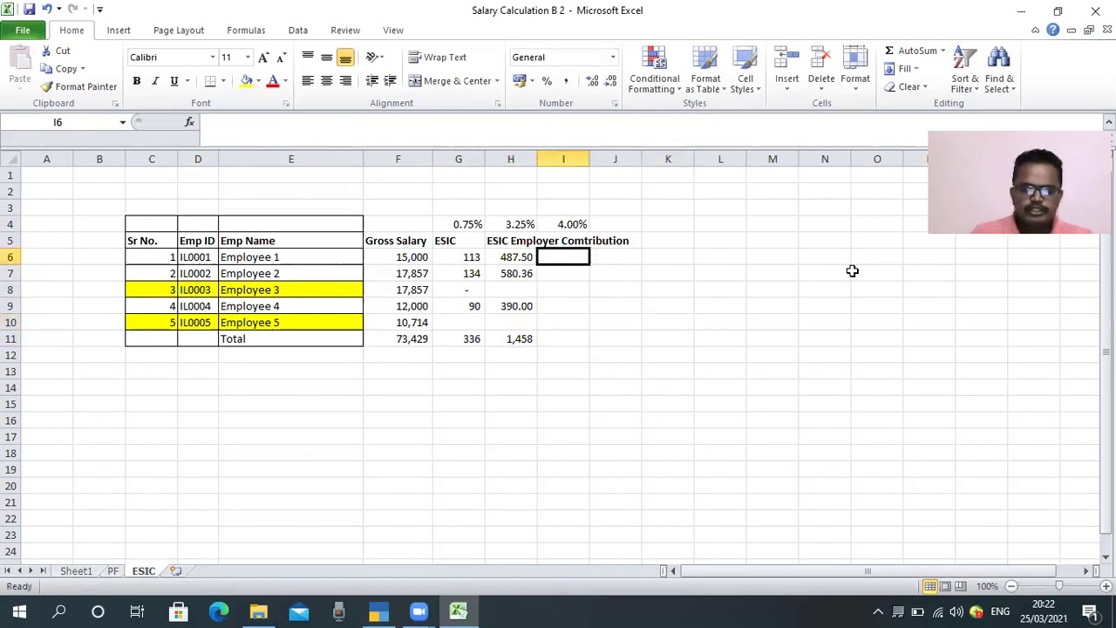
text(=)
key(Left)
key(Left)
text(+)
key(Left)
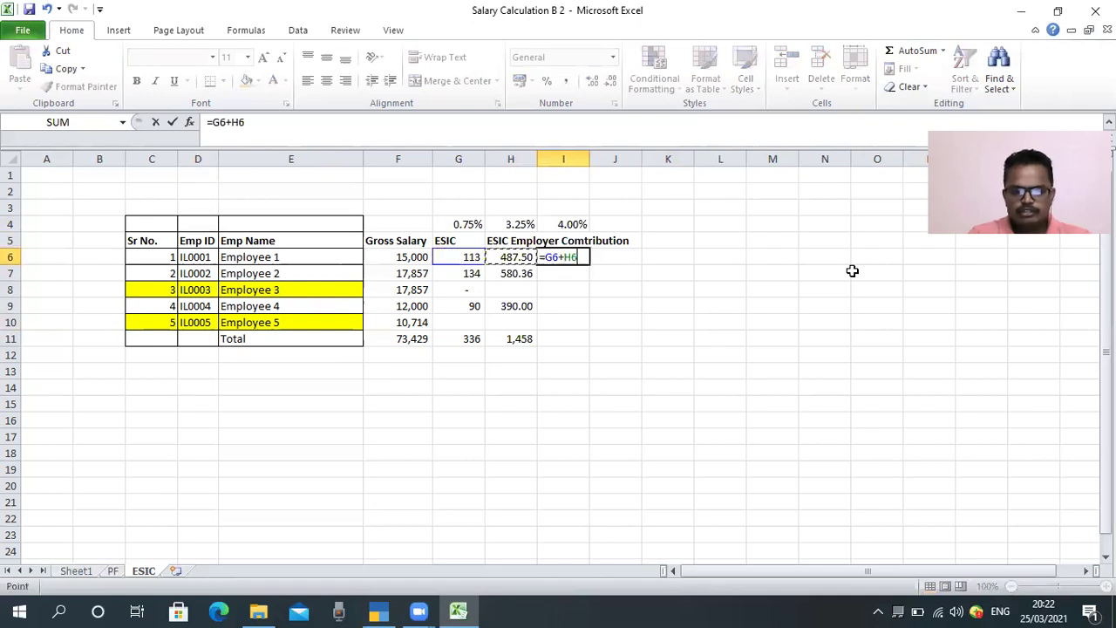
key(Return)
Step: Check Employee 1's ESIC deduction and employer contribution in G6 and H6
key(Up)
key(Left)
key(Left)
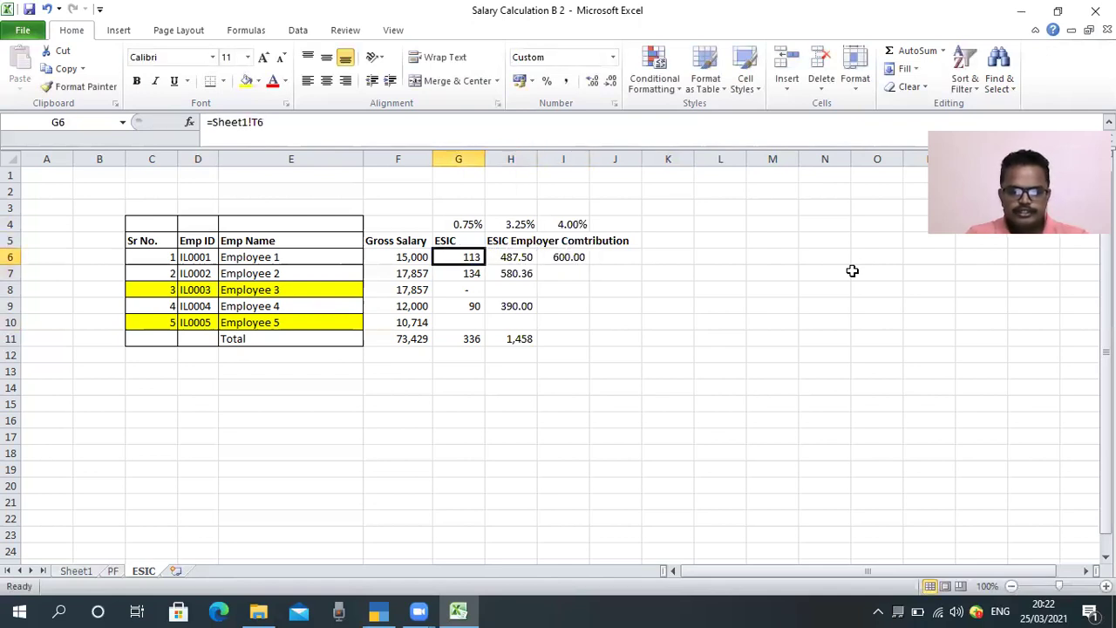
key(Up)
key(Down)
key(Right)
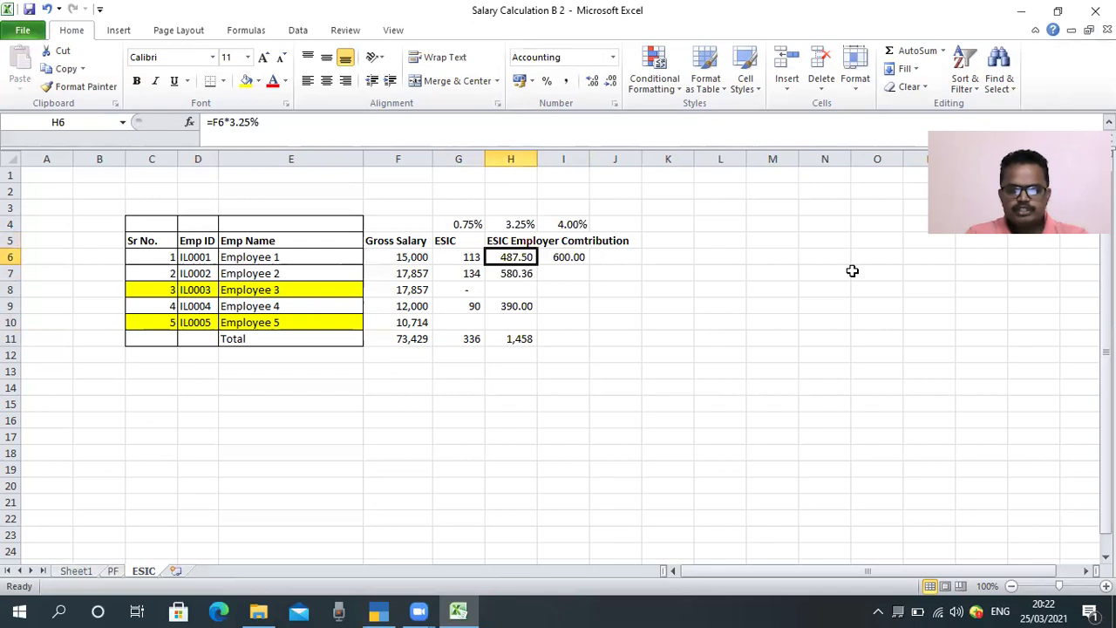
key(Left)
Step: Copy the combined contribution formula from I6 down through I10
key(Right)
key(Right)
key(ctrl+c)
key(shift+Down)
key(shift+Down)
key(shift+Down)
key(shift+Down)
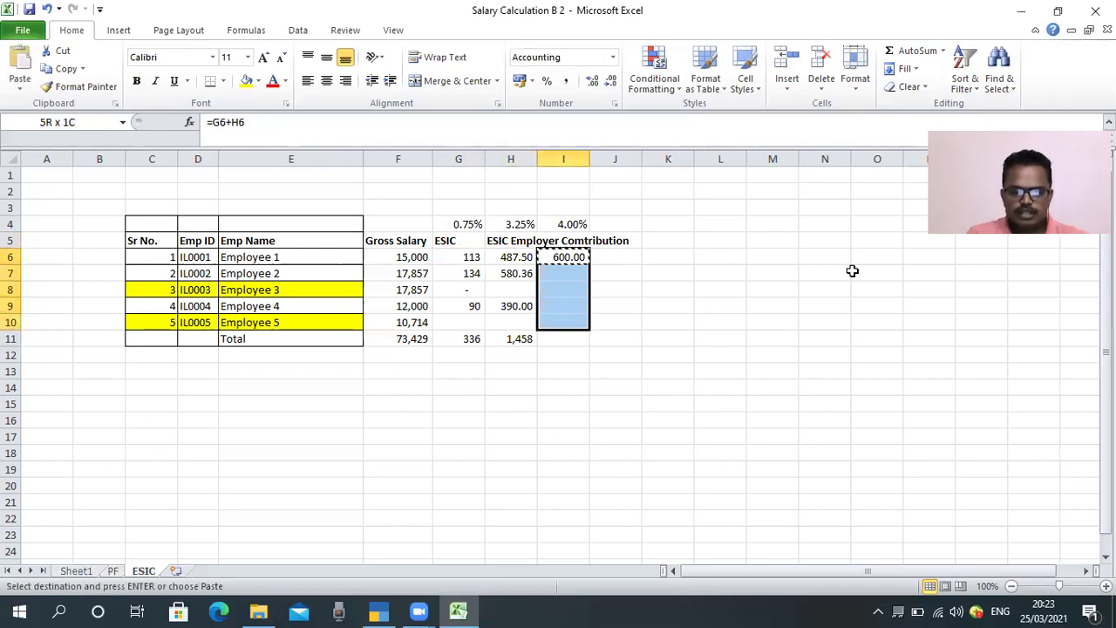
key(ctrl+v)
Step: Clear the combined contributions of Employee 3 and Employee 5 in I8 and I10
key(Down)
key(Down)
key(BackSpace)
key(Return)
key(Down)
key(BackSpace)
key(Return)
Step: Copy the total formula from H11 into I11 to total the combined contributions
key(Left)
key(ctrl+c)
key(Right)
key(ctrl+v)
Step: Apply all borders to the table range D4:I11
key(Left)
key(Left)
key(Left)
key(Left)
key(Left)
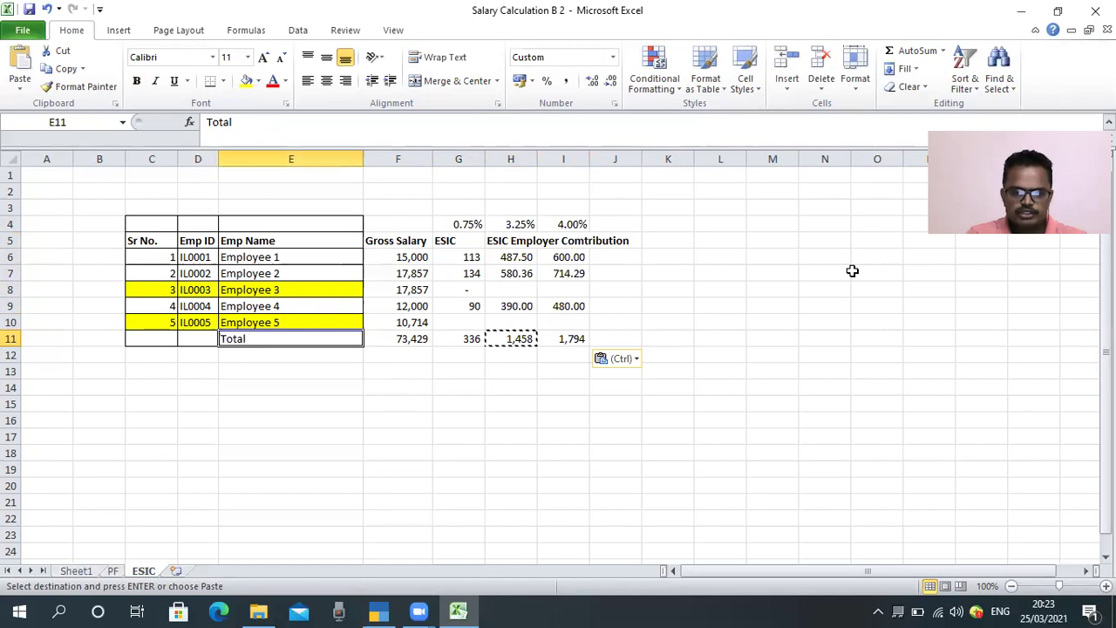
key(shift+Right)
key(shift+Right)
key(shift+Right)
key(shift+Right)
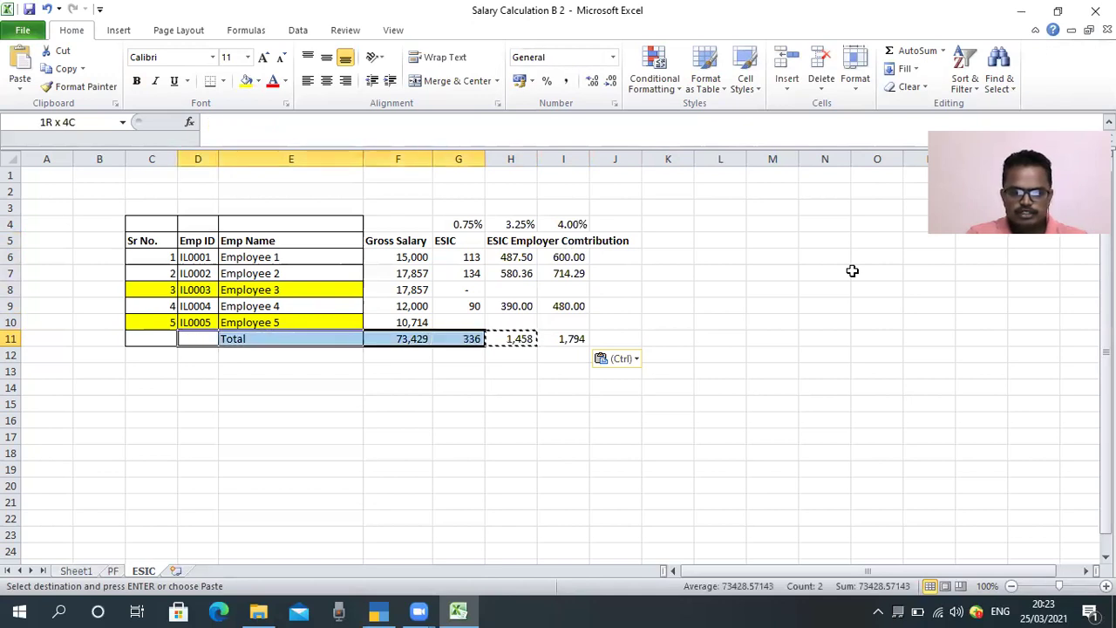
key(shift+Up)
key(shift+Up)
key(shift+Up)
key(shift+Up)
key(shift+Right)
key(shift+Up)
key(shift+Up)
key(shift+Up)
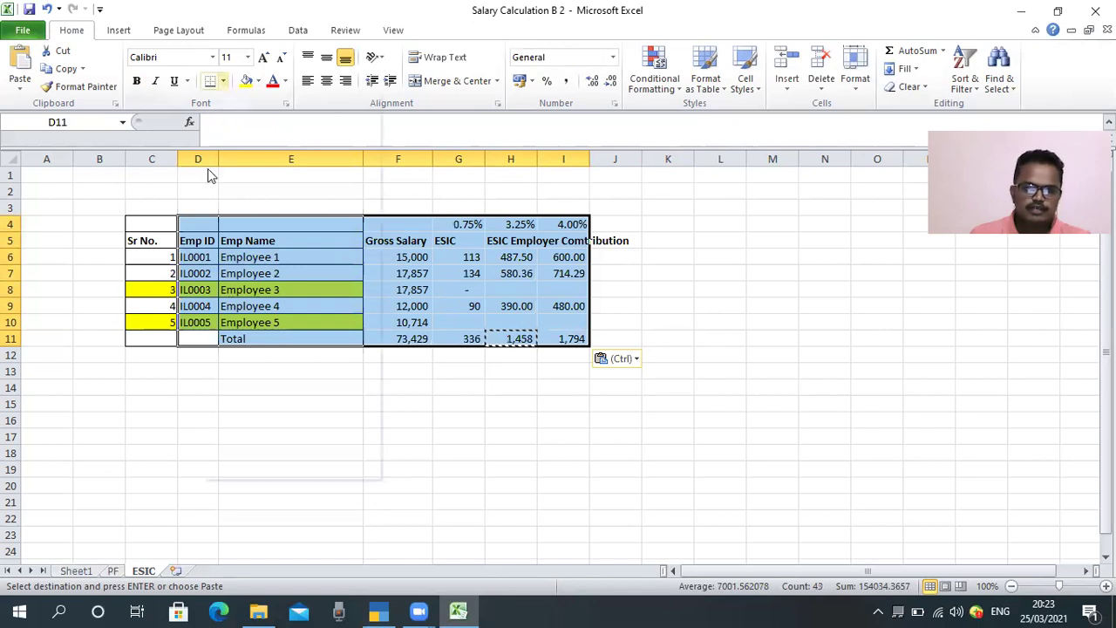
click(223, 80)
click(481, 389)
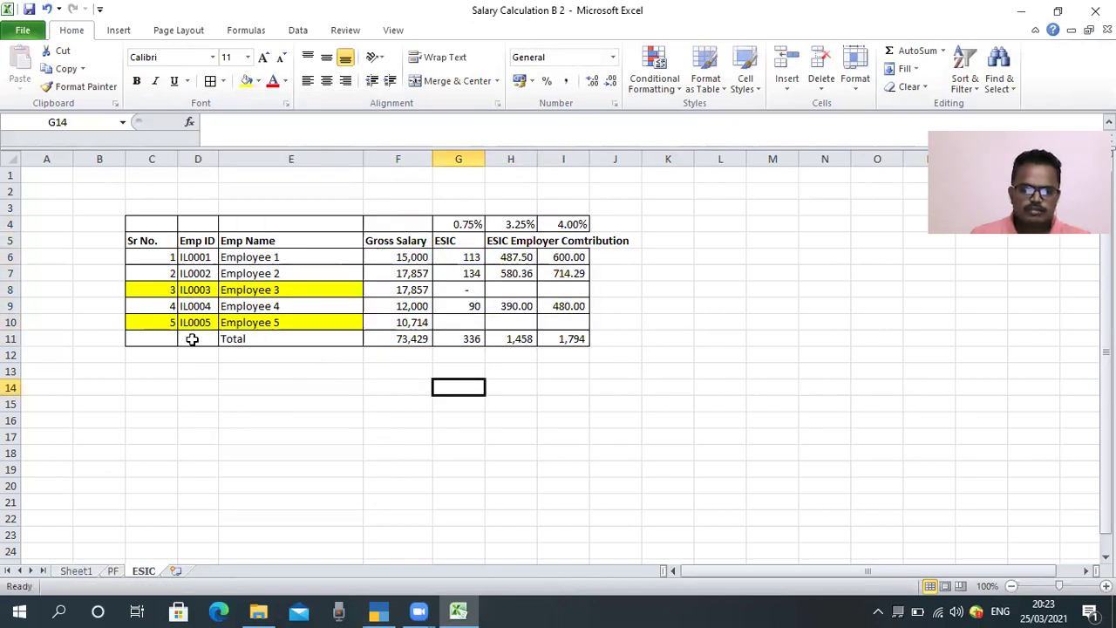
Step: Make the Total row, row 11, bold
click(10, 339)
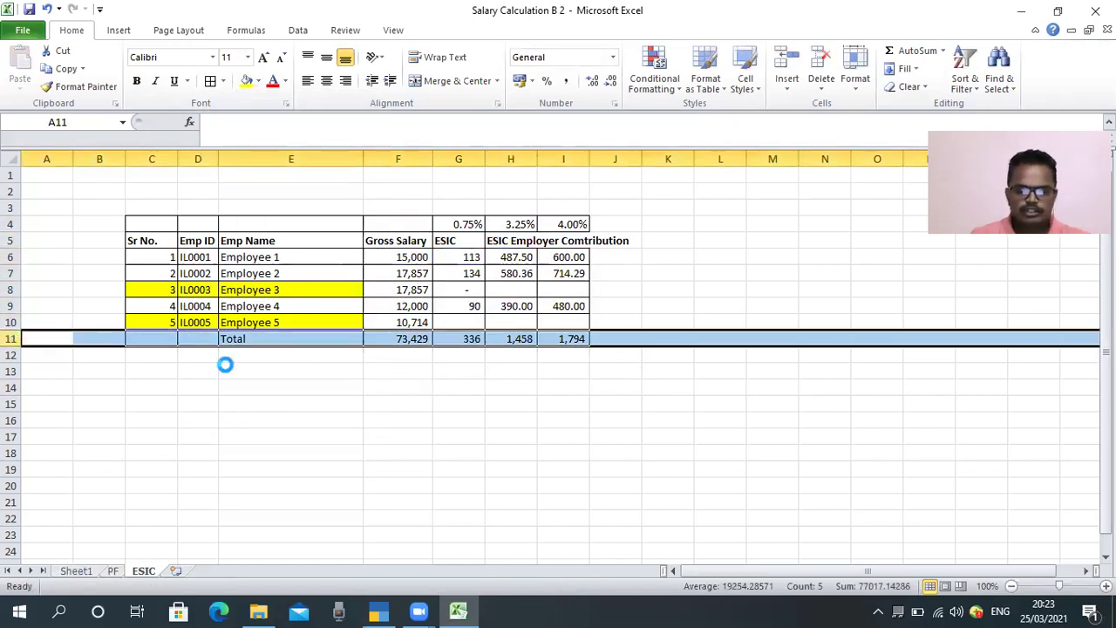
key(ctrl+b)
click(593, 452)
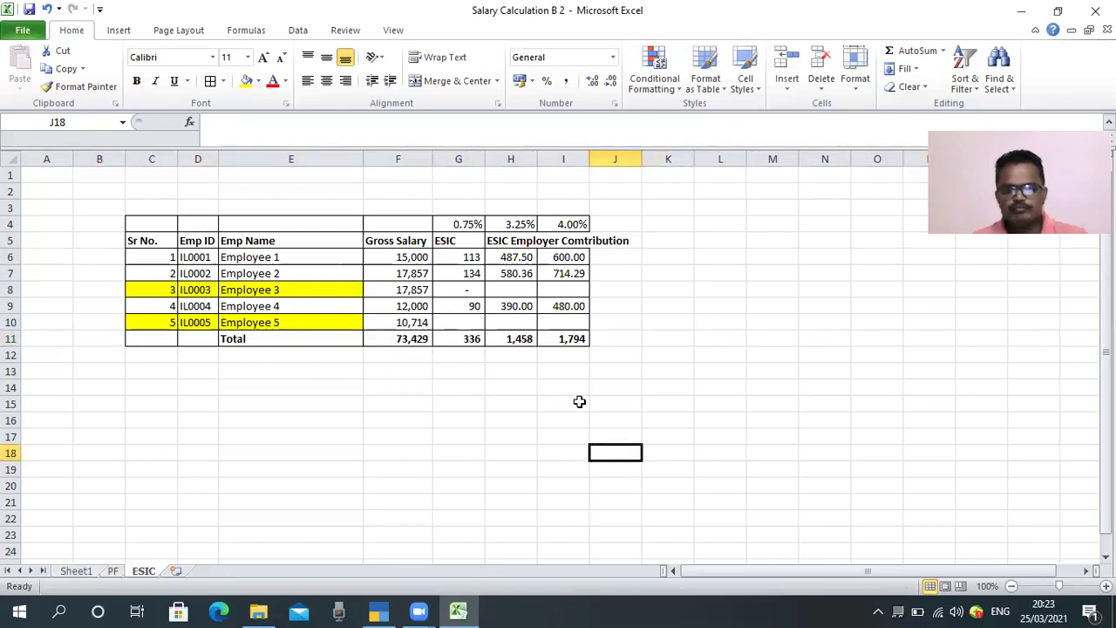
Step: Widen column I slightly and autofit column H to its employer contribution heading
click(566, 340)
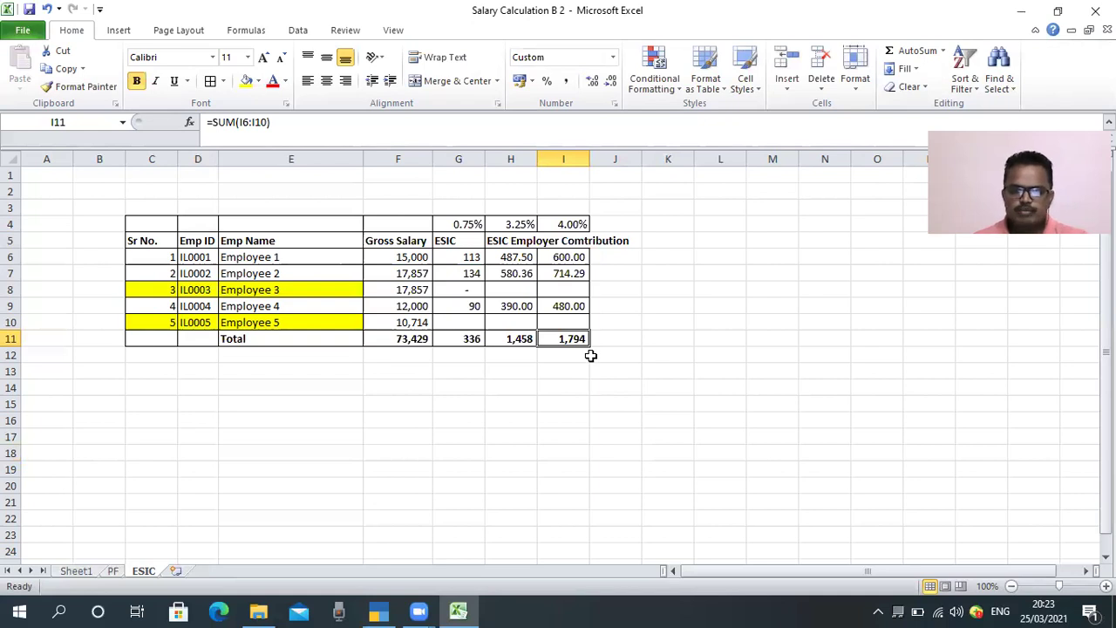
drag(590, 158, 604, 159)
double_click(536, 156)
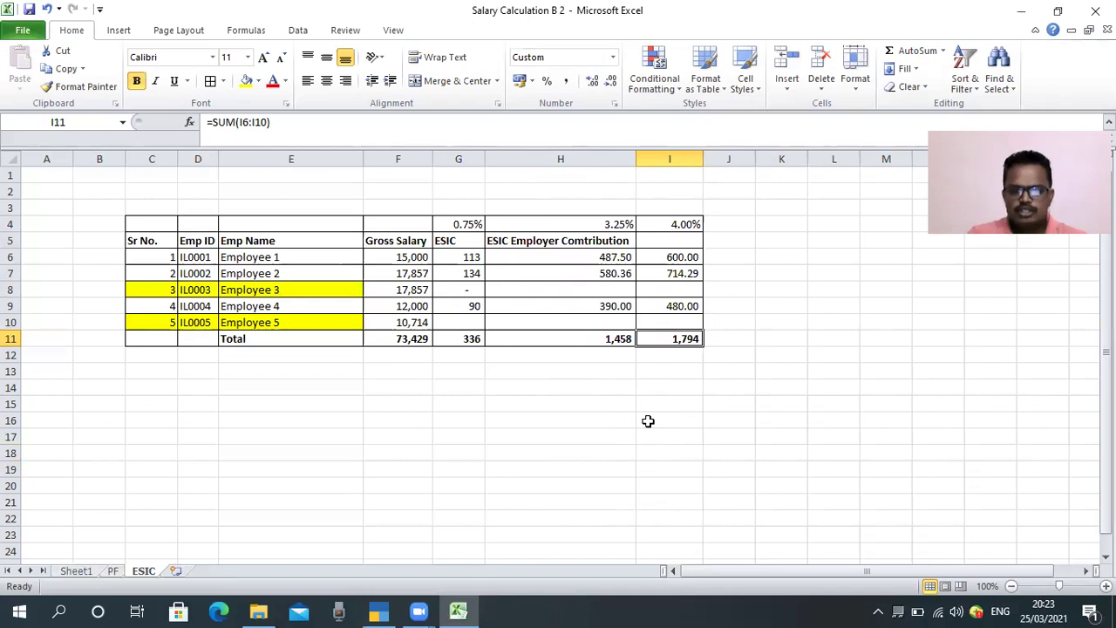
Step: Review the totals in row 11 and the employee ESIC deductions in column G
key(Left)
key(Left)
key(Left)
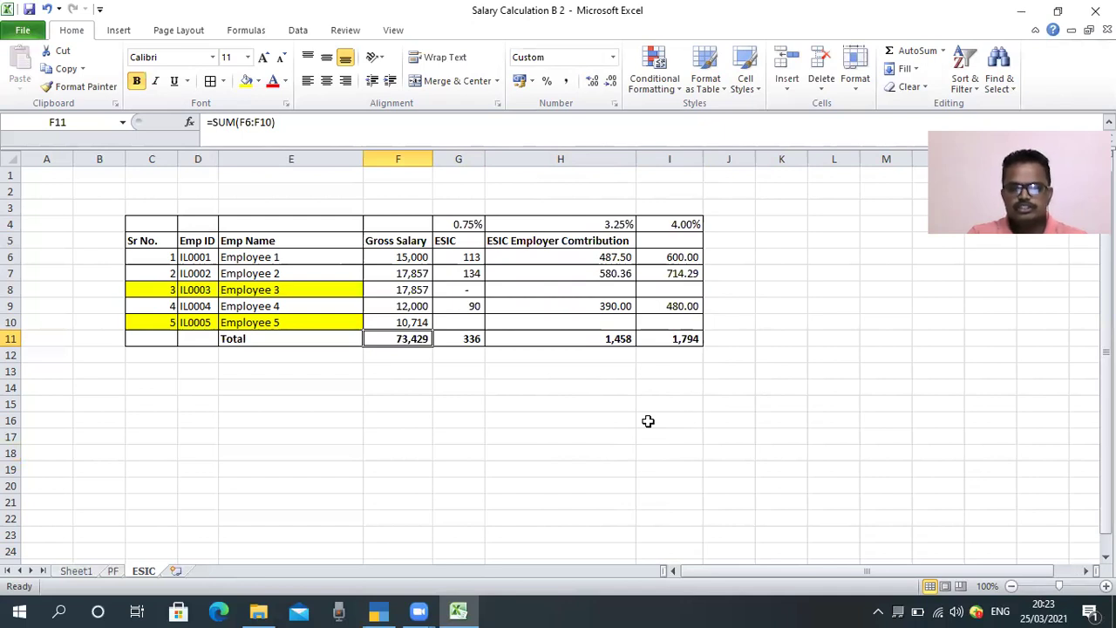
key(Right)
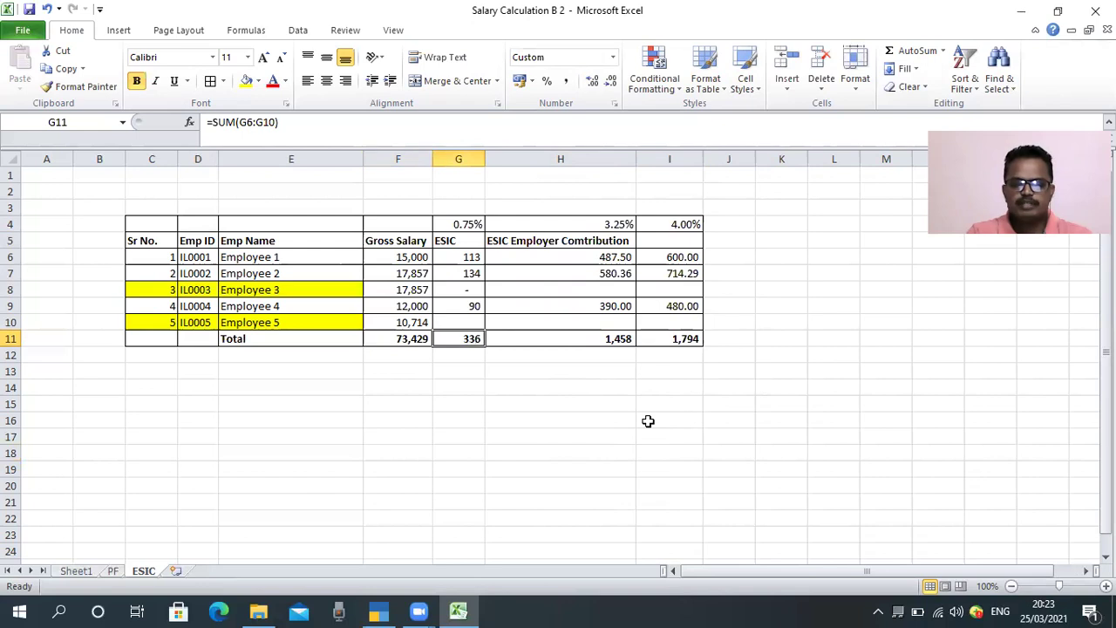
key(Up)
key(Up)
key(Up)
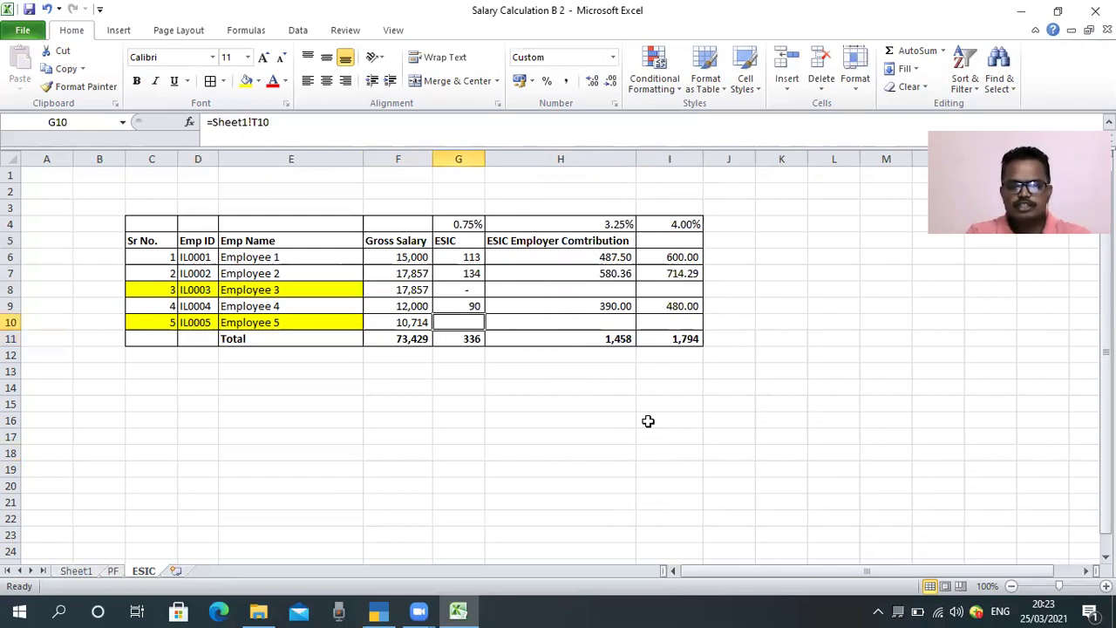
key(Down)
key(Down)
key(Down)
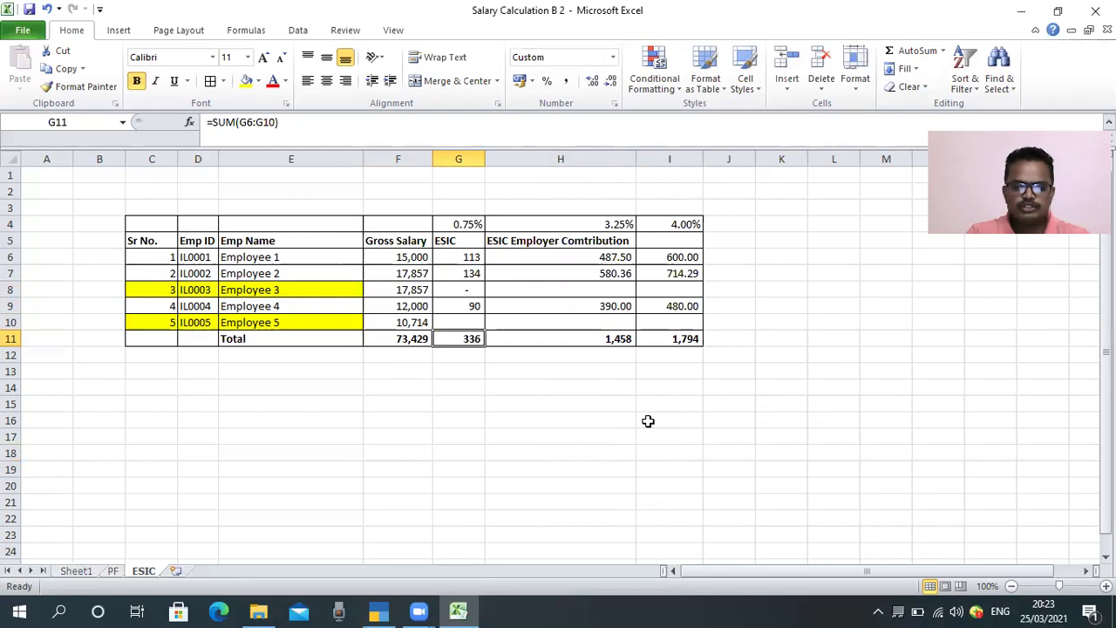
Step: Review the ESIC deductions up column G and the employee and employer contribution cells for Employee 1 in row 6
key(Up)
key(Up)
key(Up)
key(Up)
key(Up)
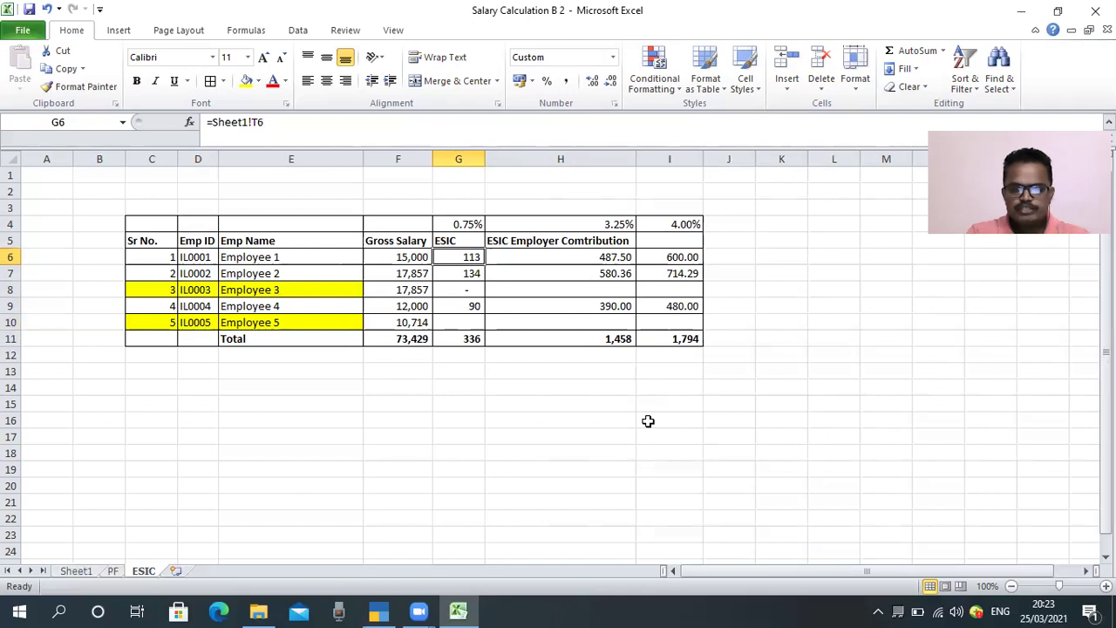
key(Right)
key(Right)
key(Left)
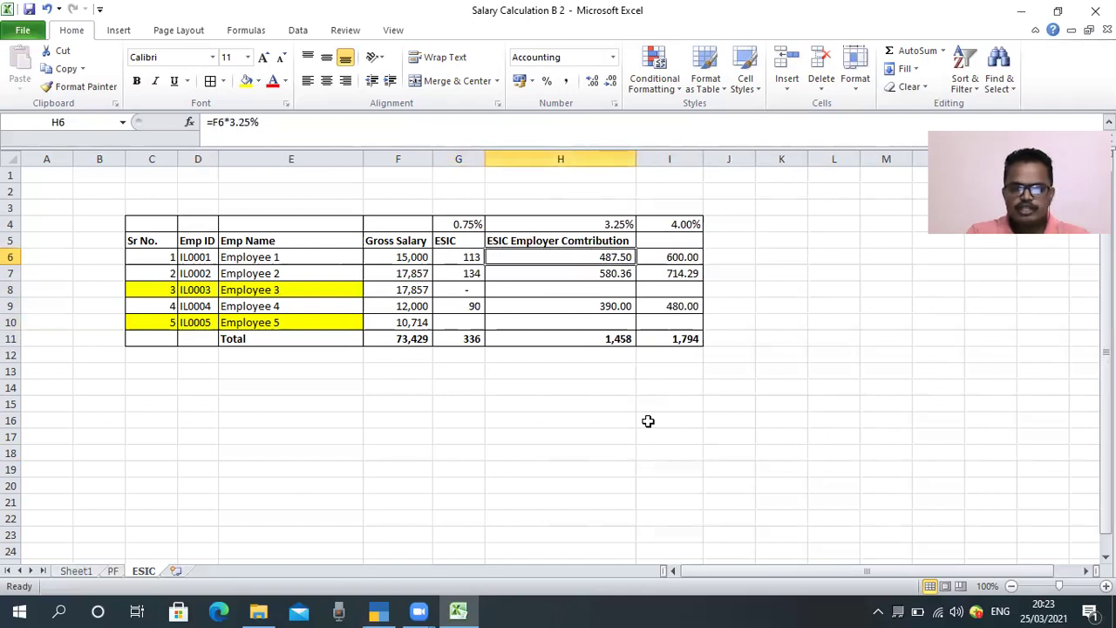
Step: Format the ESIC employer contribution amounts in H6:H10 to show no decimal places
key(Down)
key(Up)
key(shift+Down)
key(shift+Down)
key(shift+Down)
key(shift+Down)
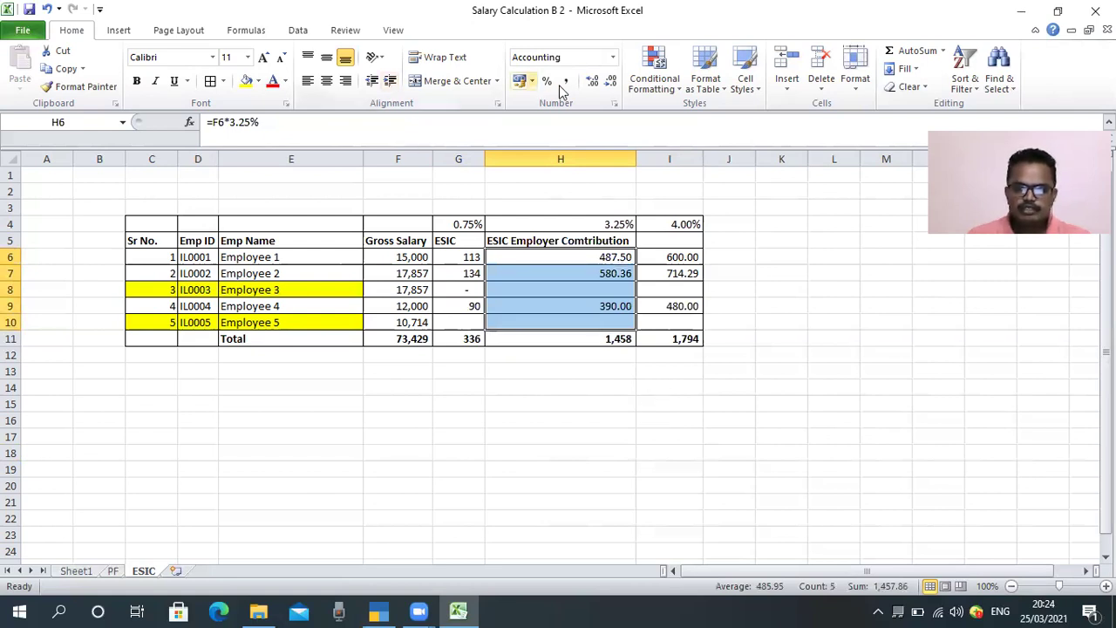
click(612, 81)
click(611, 80)
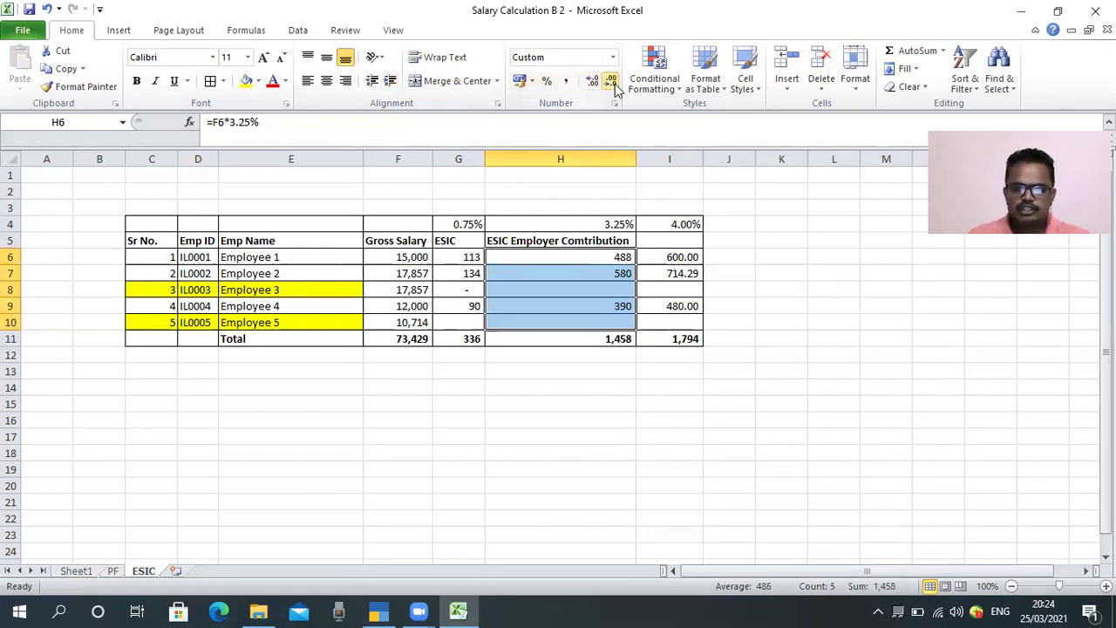
click(659, 433)
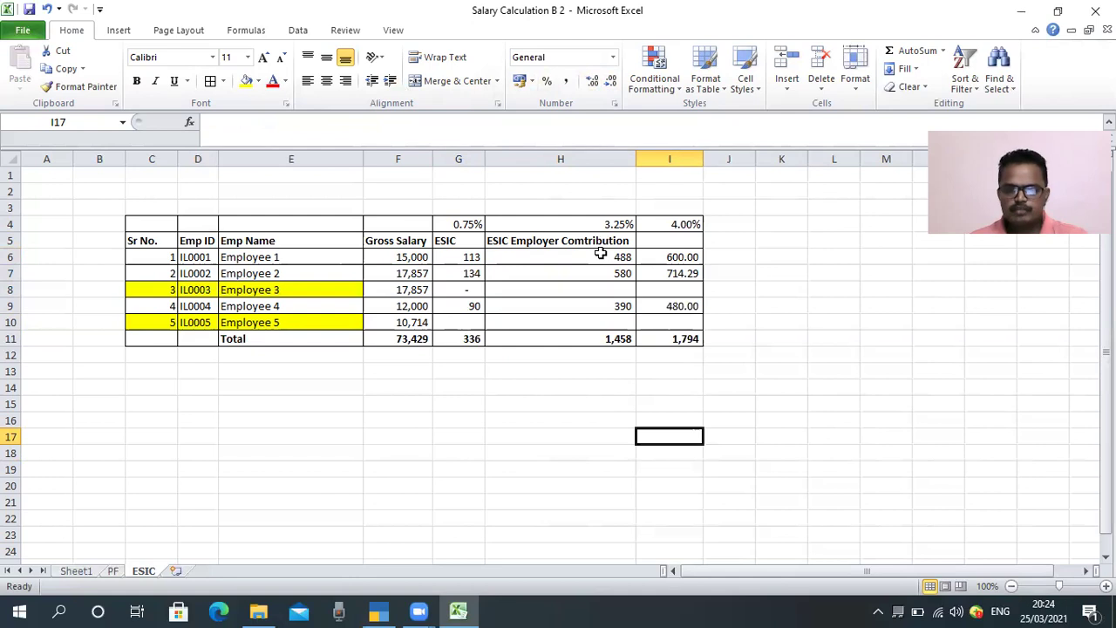
Step: Remove the decimal places from the combined 4.00% contributions in I6:I10, and select their total in I11
click(663, 256)
shift+click(668, 322)
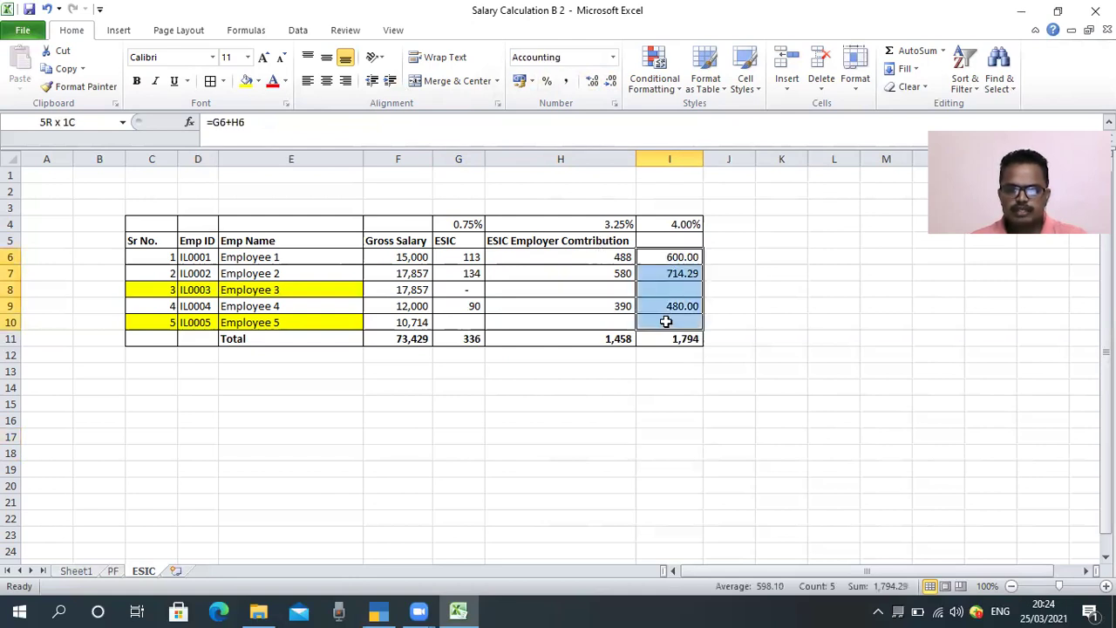
click(611, 81)
click(610, 81)
click(717, 433)
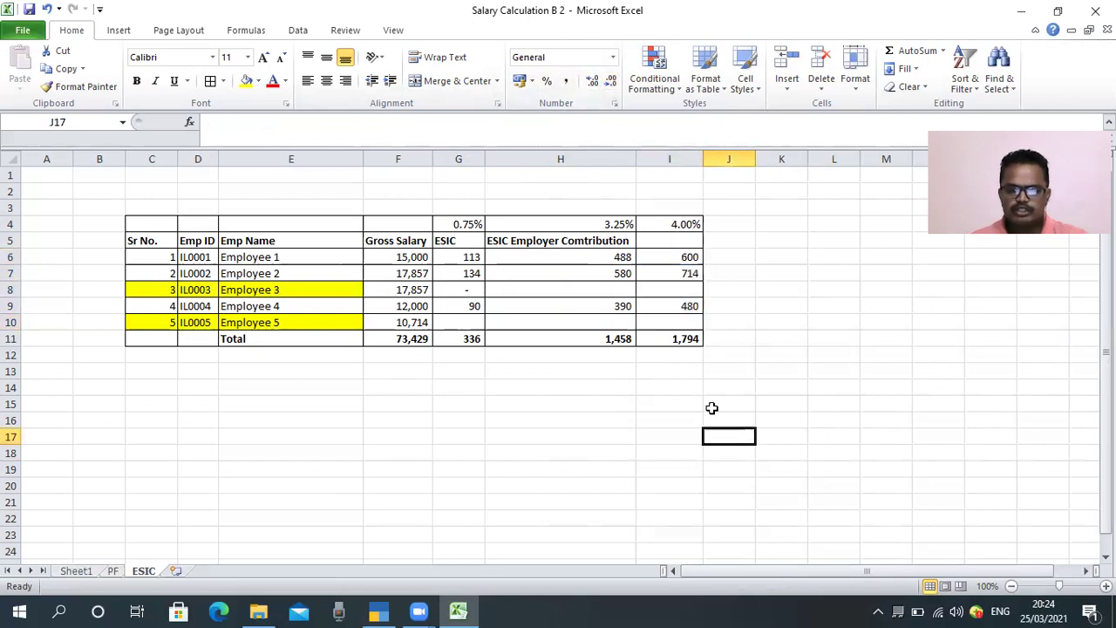
click(674, 342)
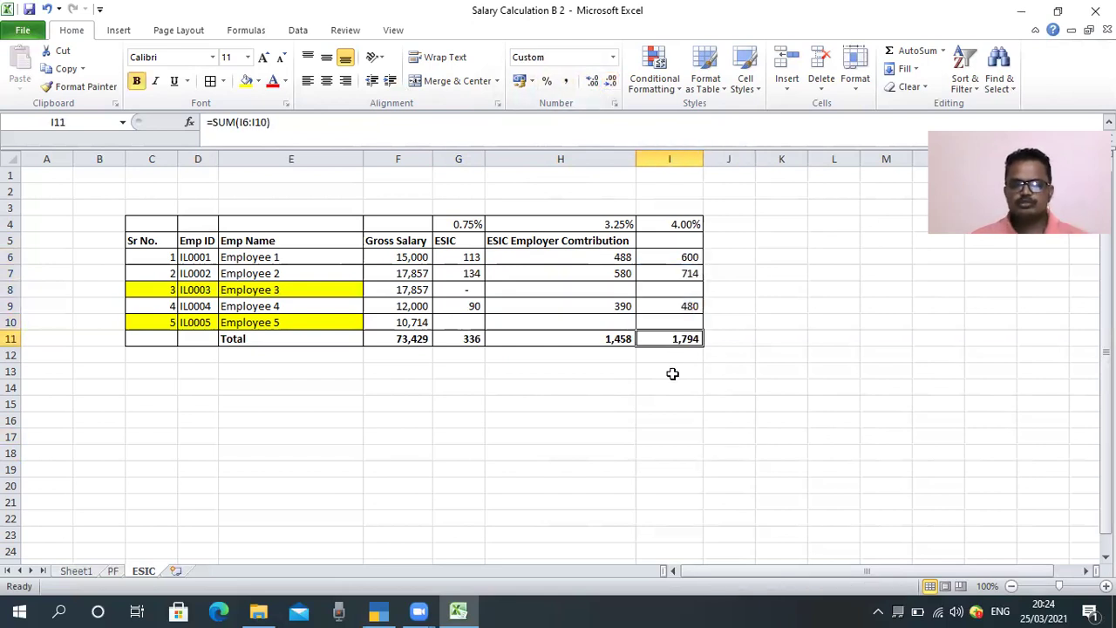